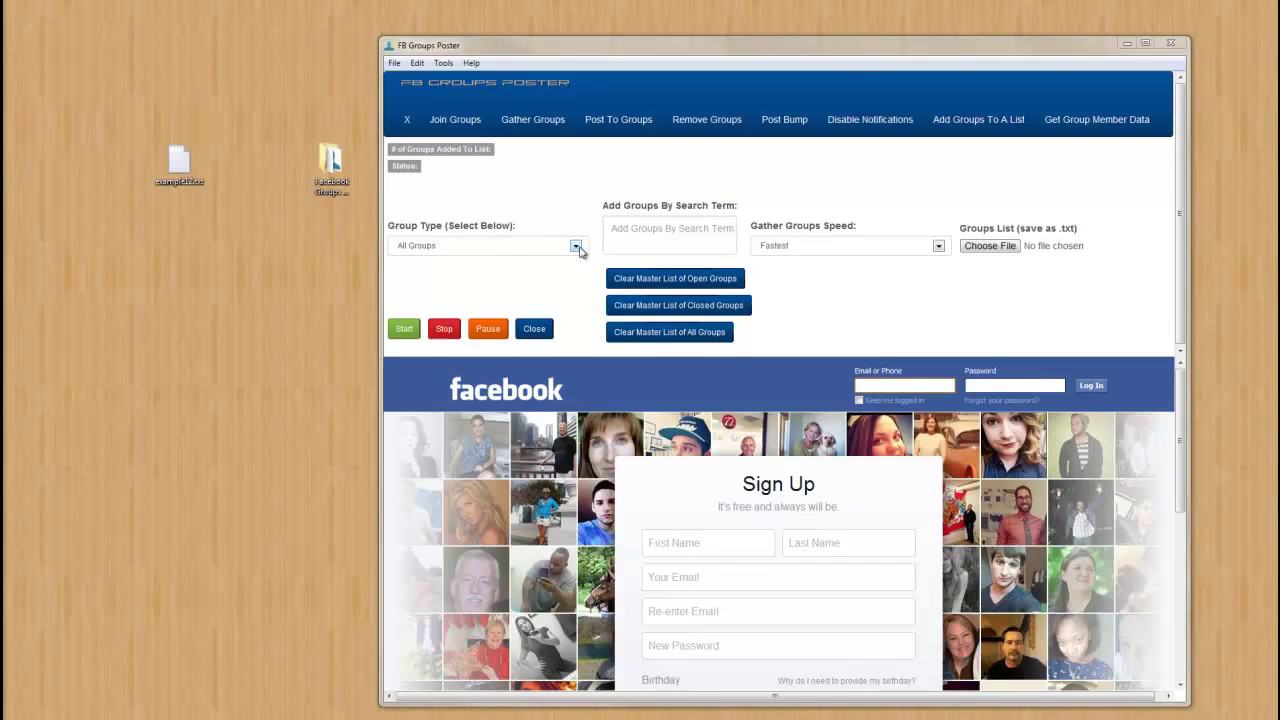
# - Set the group type to Open Groups and enter "mlm" as the search term for adding groups
pyautogui.click(458, 249)
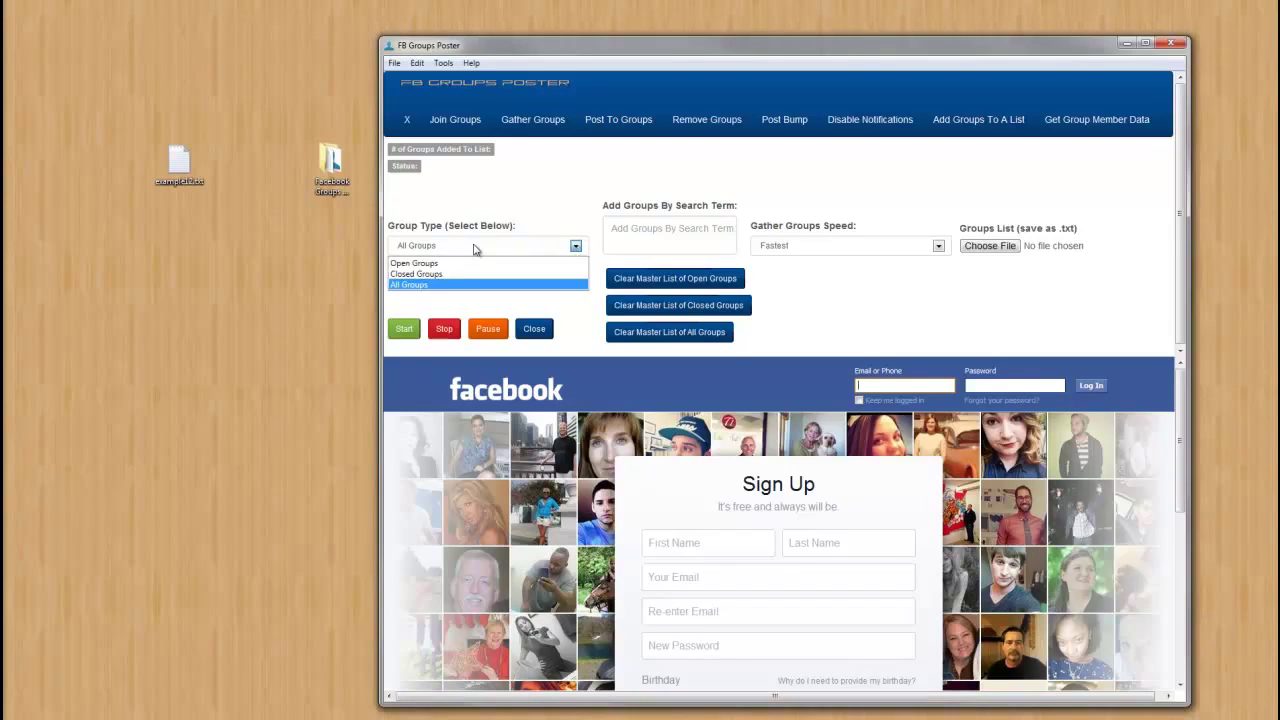
pyautogui.click(435, 302)
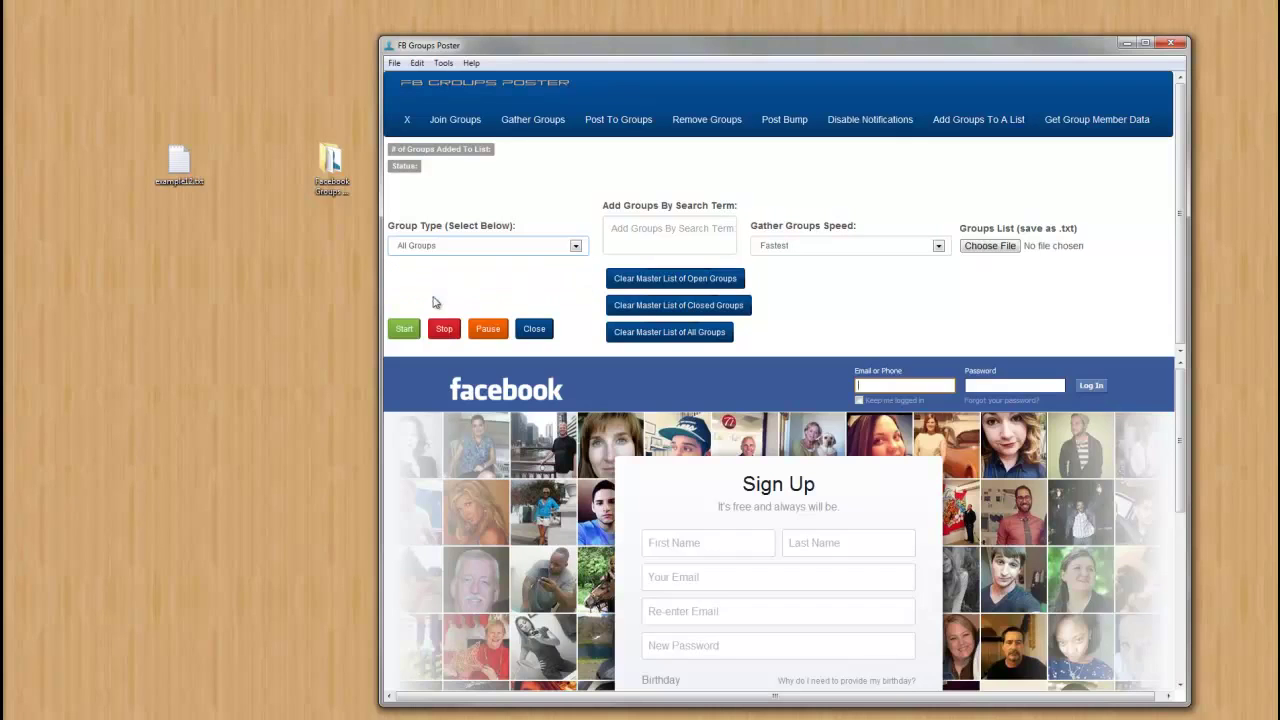
pyautogui.click(576, 246)
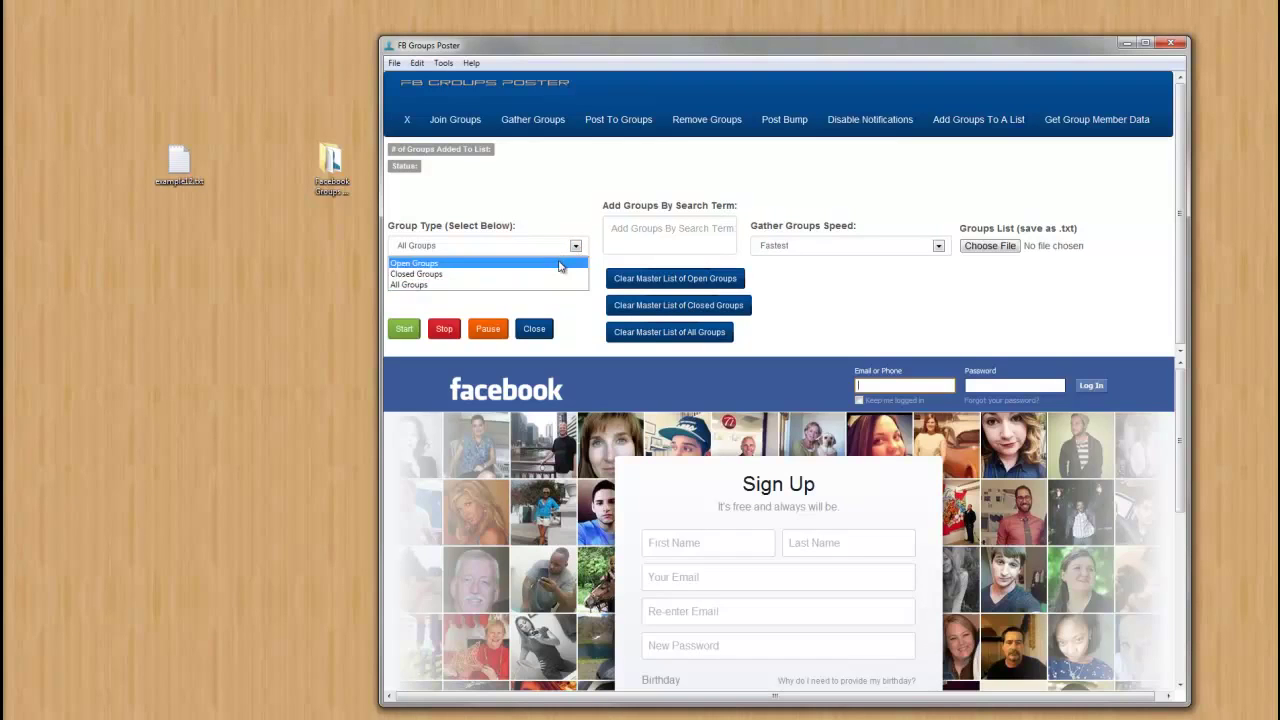
pyautogui.click(560, 265)
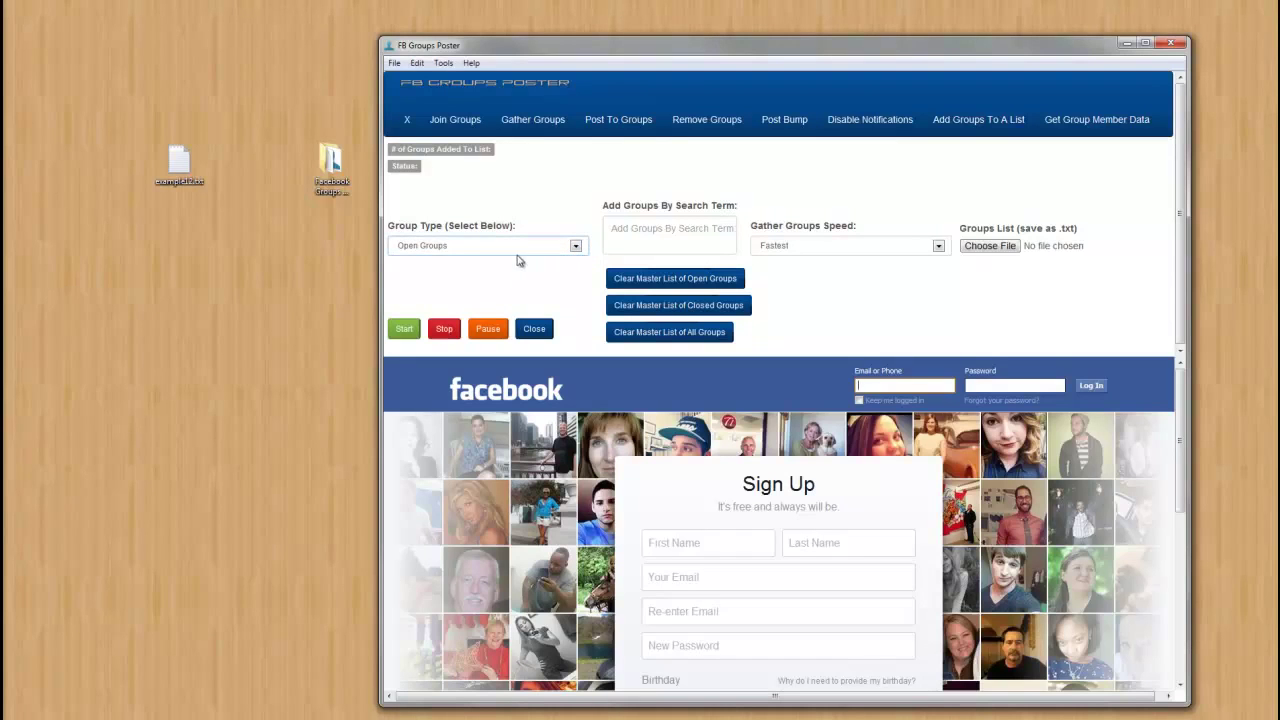
pyautogui.click(636, 228)
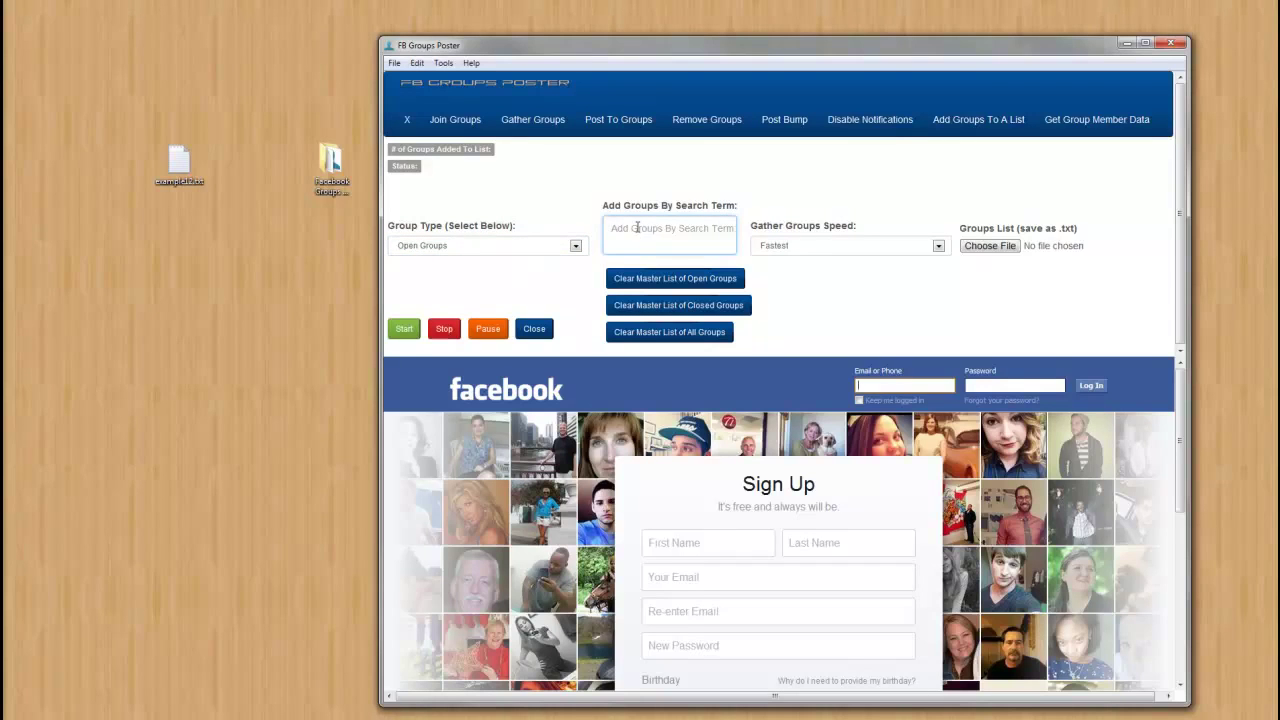
pyautogui.write('mim')
# - Set the Gather Groups Speed to Average
pyautogui.click(805, 247)
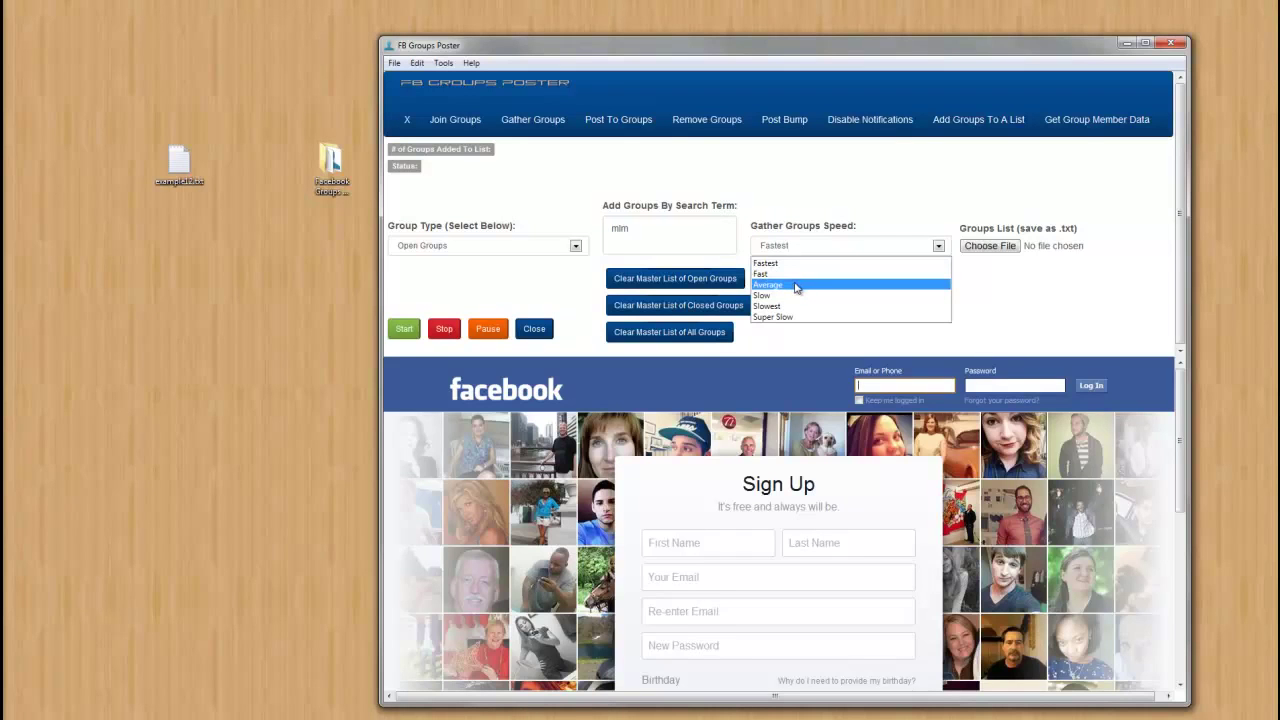
pyautogui.click(797, 286)
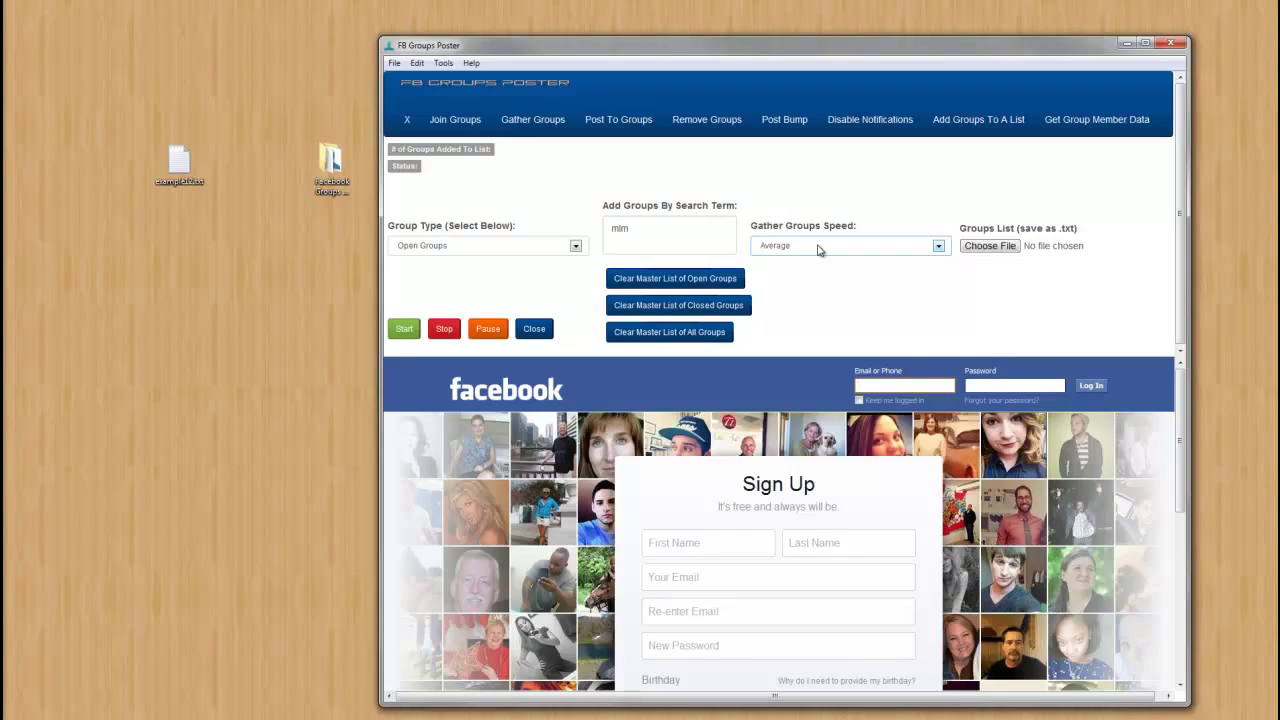
pyautogui.click(818, 249)
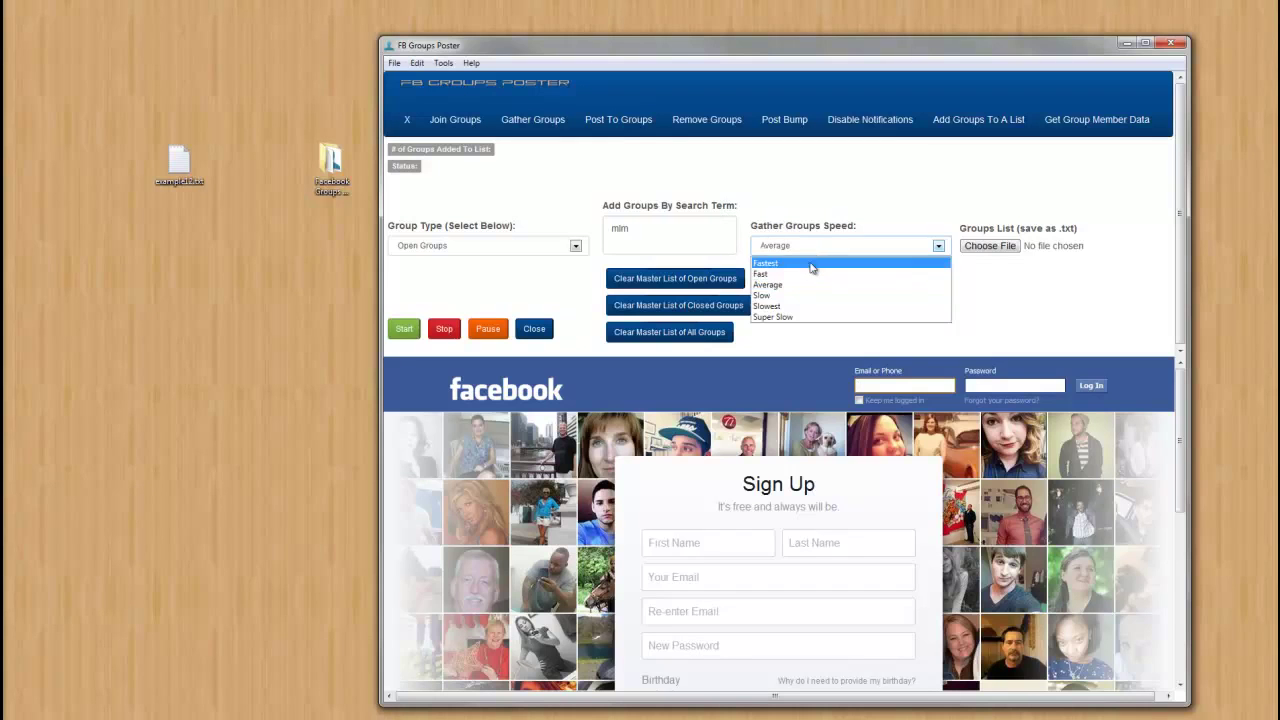
pyautogui.click(811, 265)
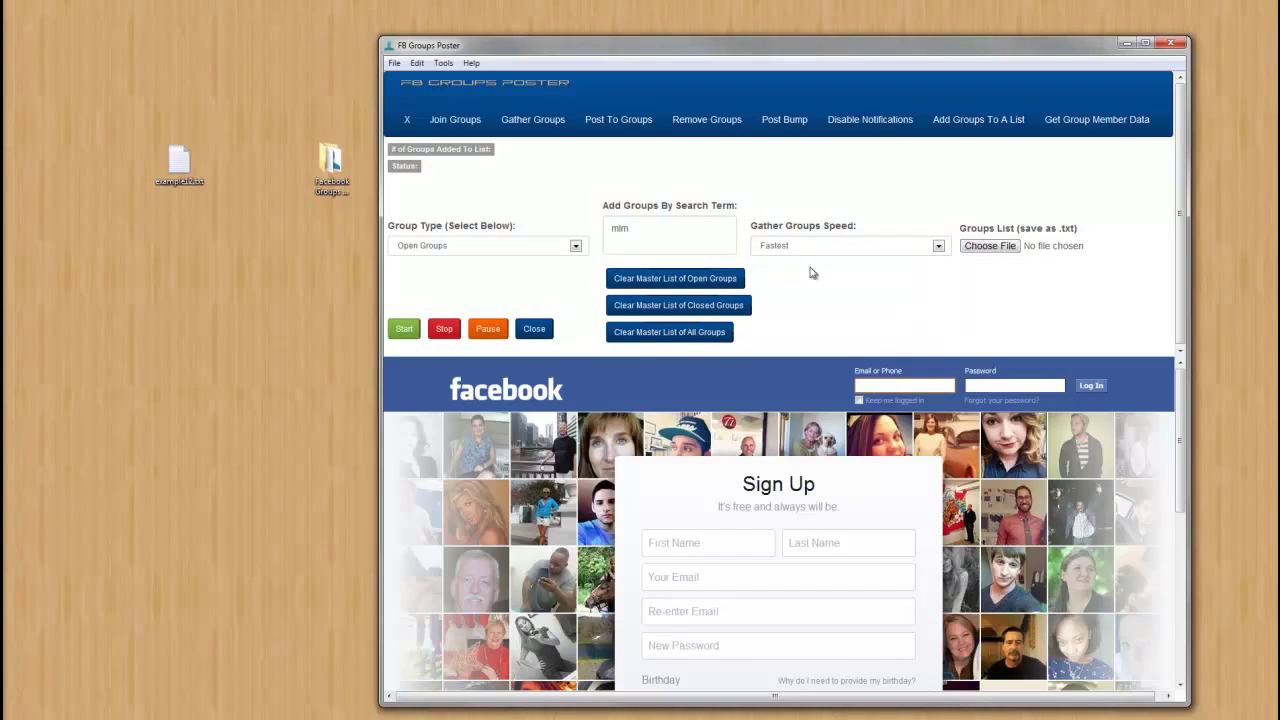
pyautogui.click(816, 250)
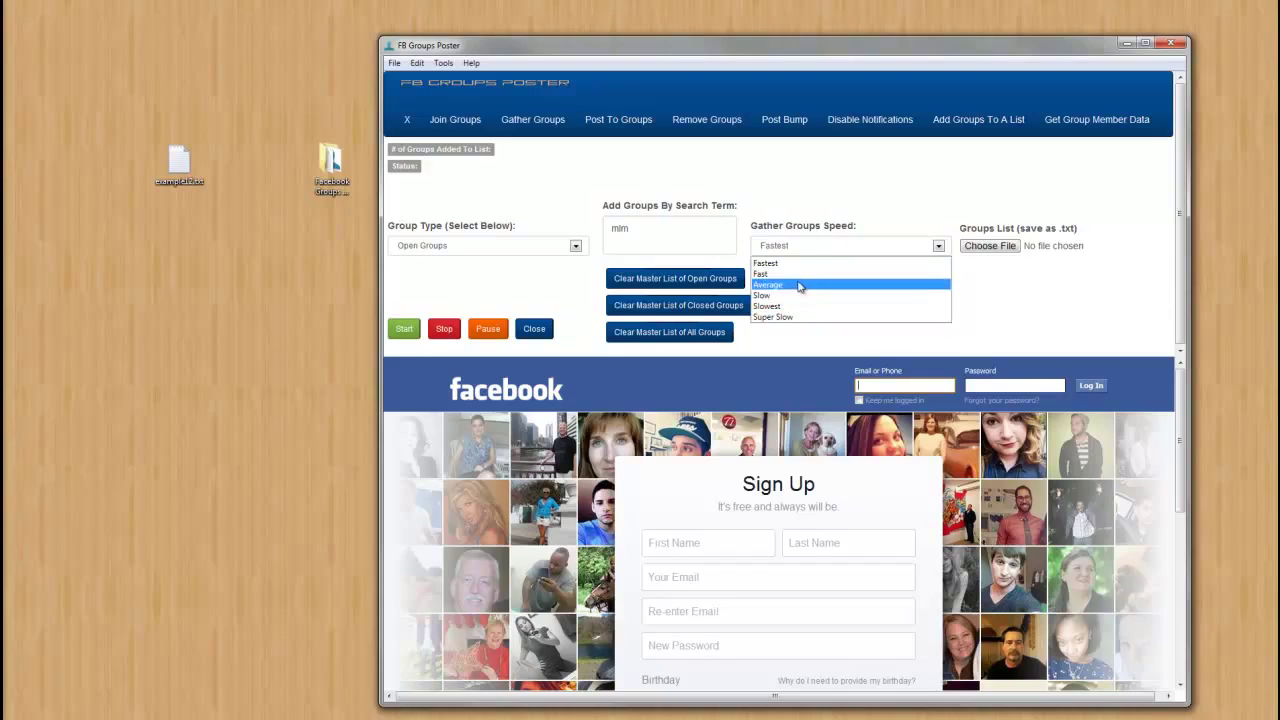
pyautogui.click(800, 285)
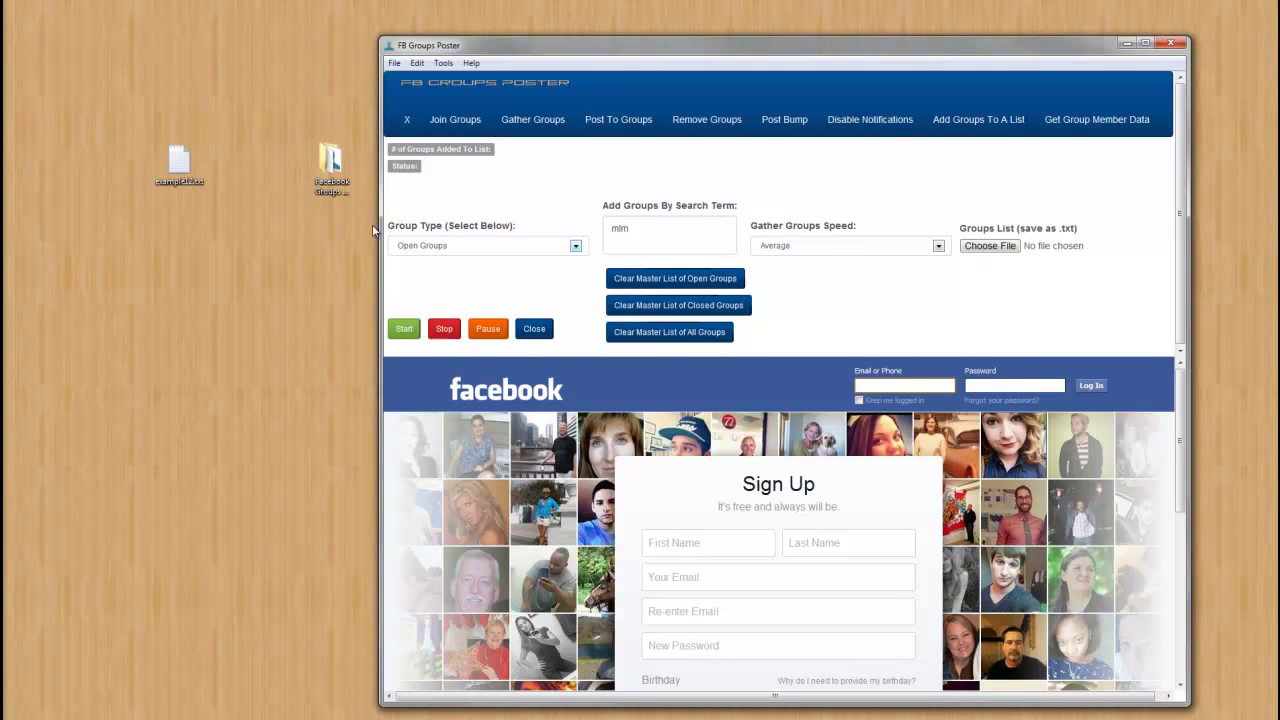
# - Open the desktop's Facebook Groups Poster folder beside the program and browse to FB Groups Poster Folders > Saved List of Groups Added To A List
pyautogui.doubleClick(333, 175)
pyautogui.moveTo(578, 14); pyautogui.dragTo(176, 127)
pyautogui.moveTo(549, 197); pyautogui.dragTo(368, 197)
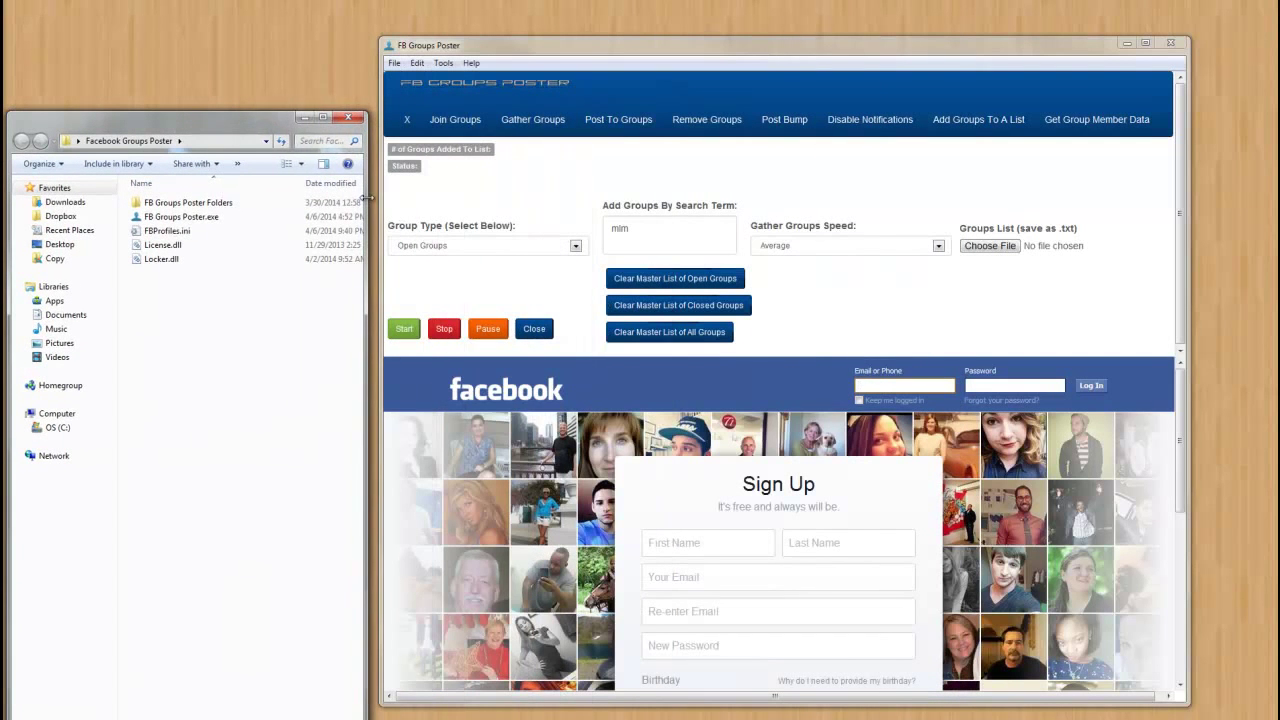
pyautogui.doubleClick(188, 204)
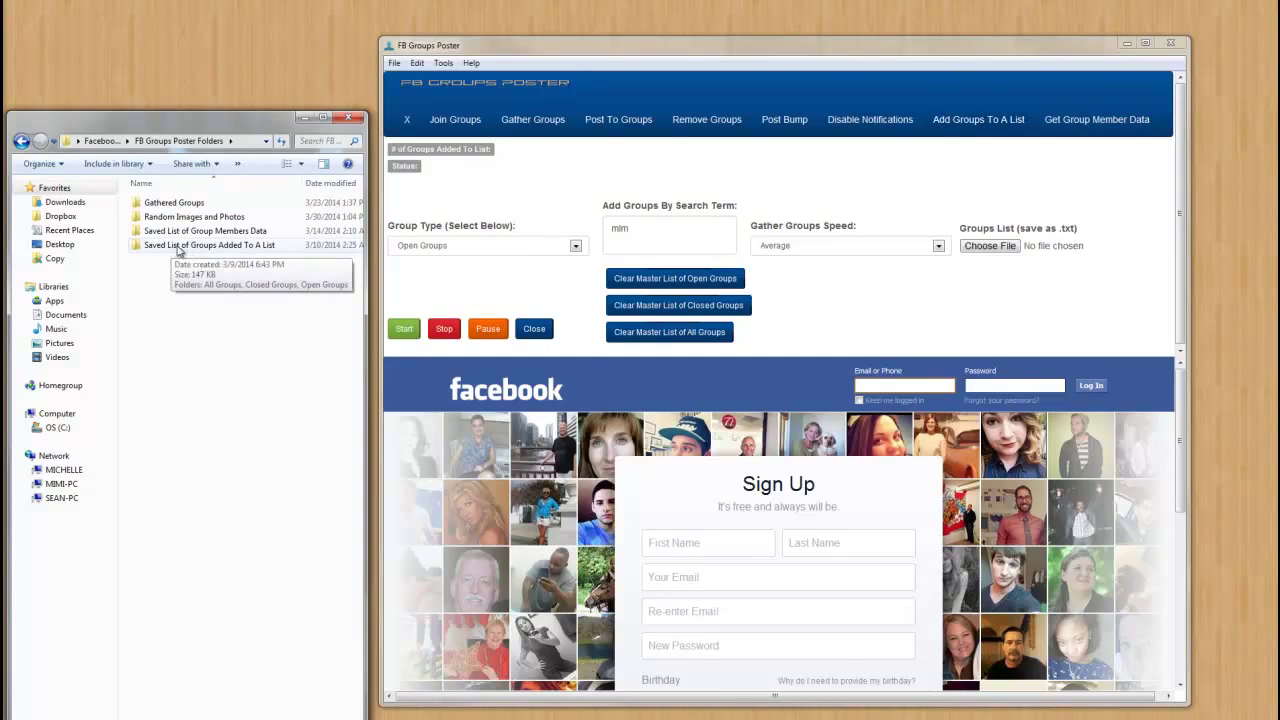
pyautogui.doubleClick(240, 246)
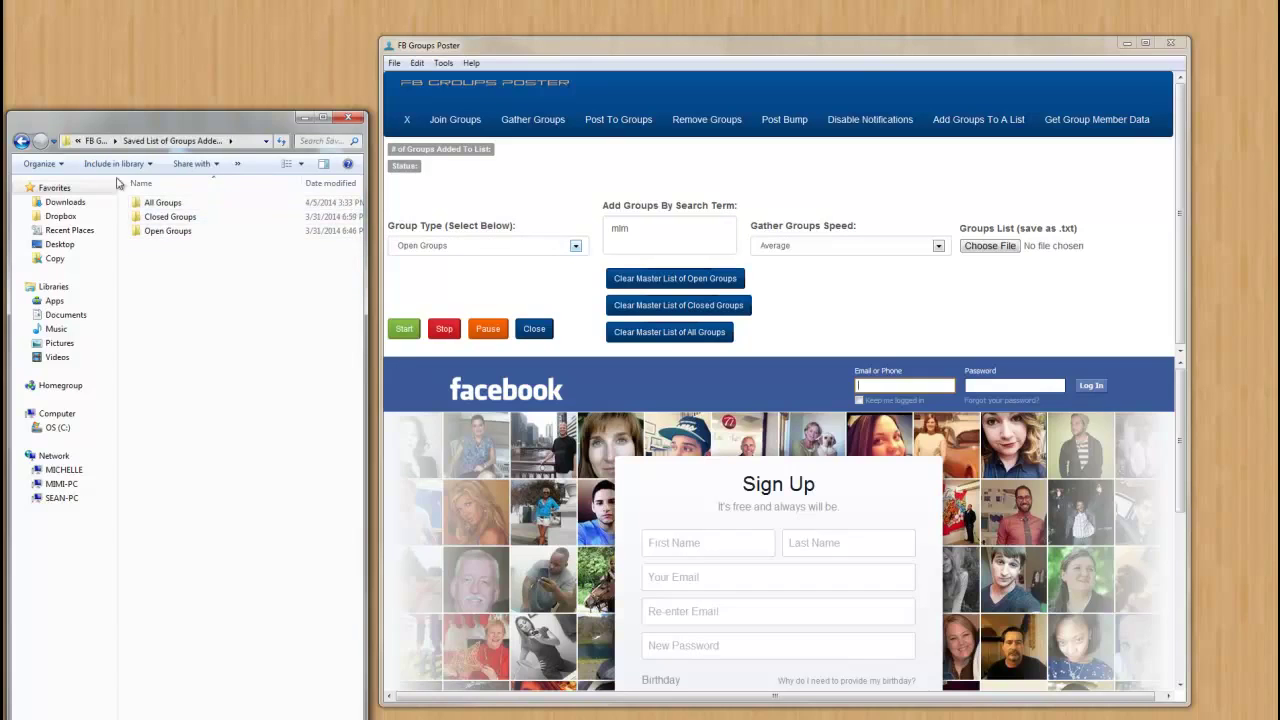
# - Reselect Open Groups as the group type and open the matching Open Groups folder of saved lists
pyautogui.click(575, 246)
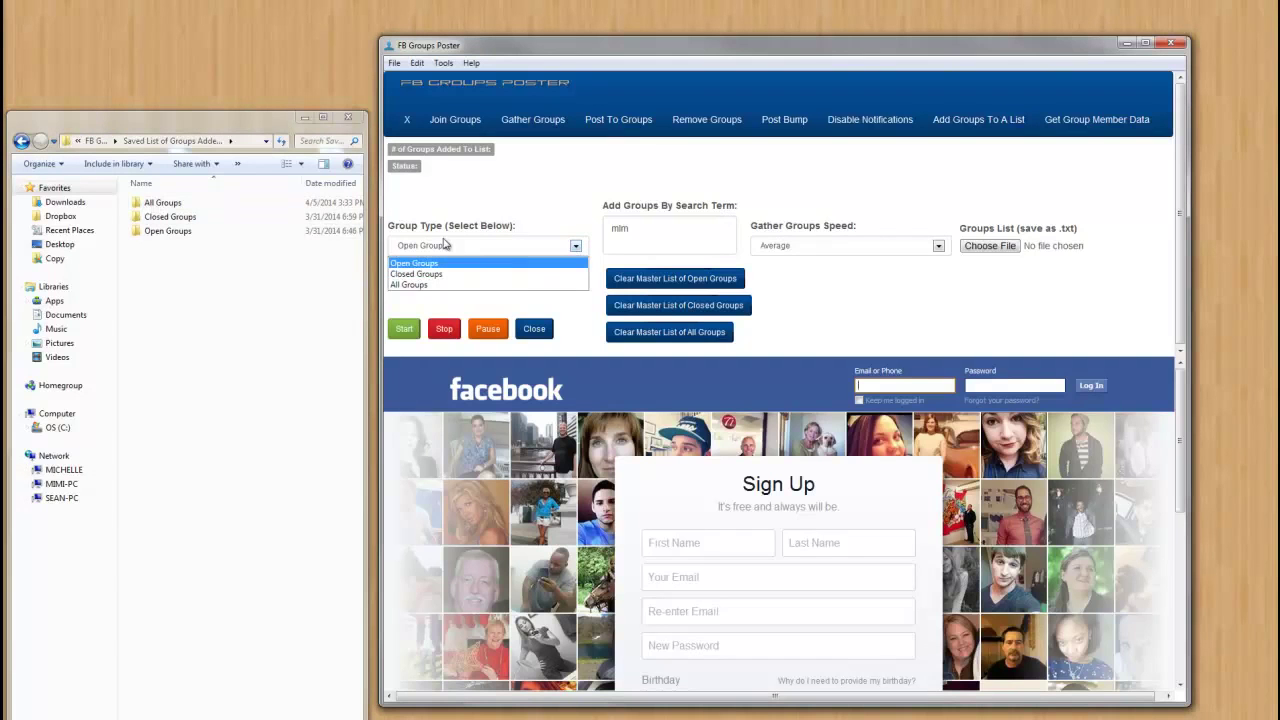
pyautogui.click(459, 263)
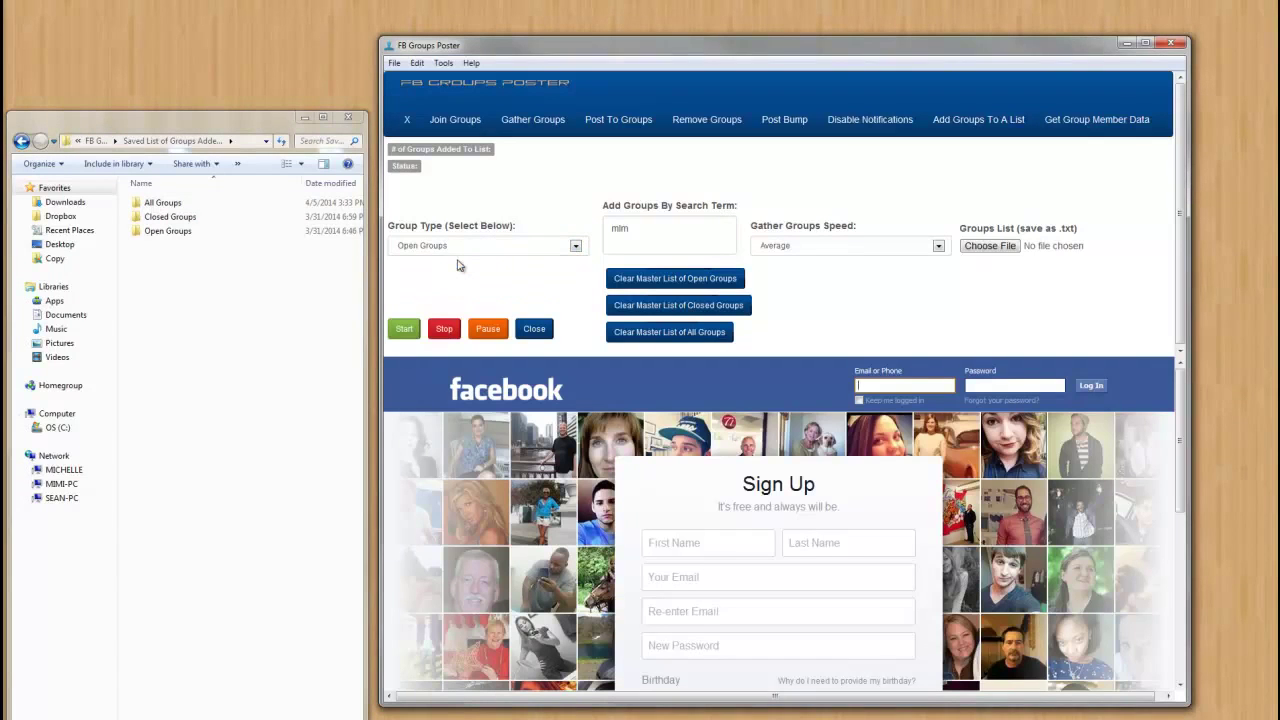
pyautogui.click(190, 231)
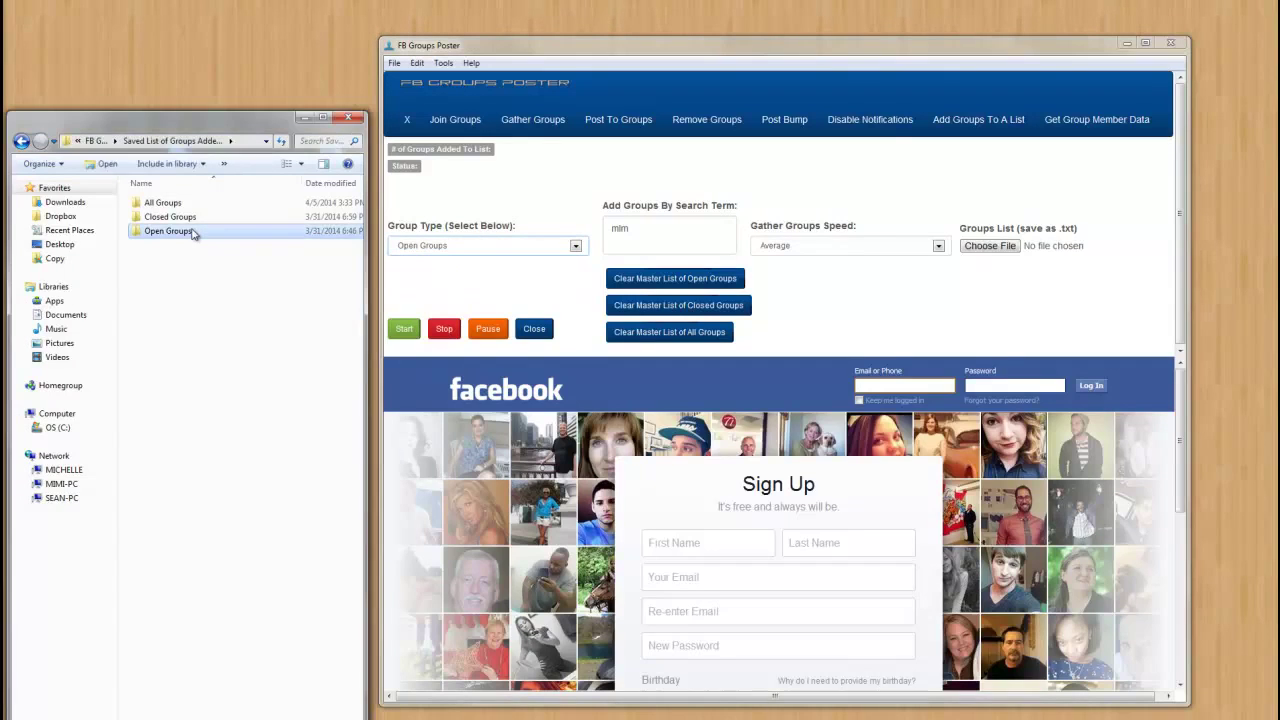
pyautogui.doubleClick(193, 233)
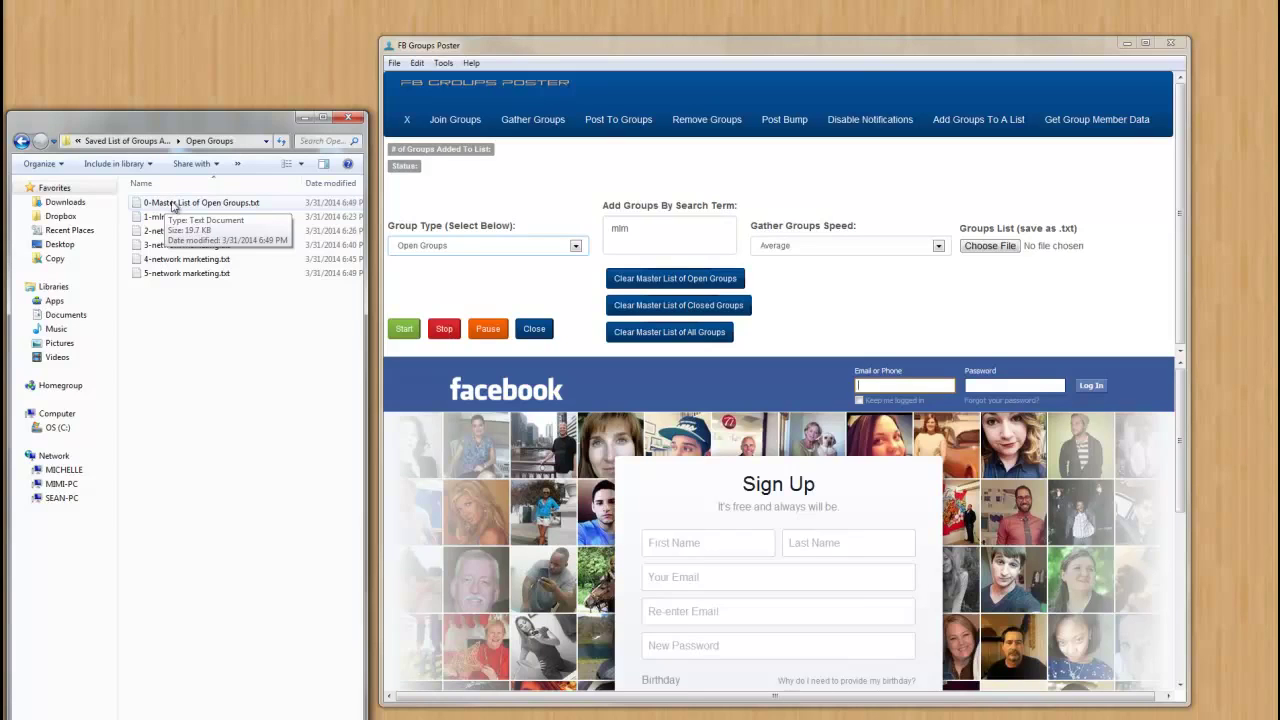
# - Review the group names and URLs in 0-Master List of Open Groups.txt, highlight the second entry's URL, and close the file
pyautogui.click(173, 206)
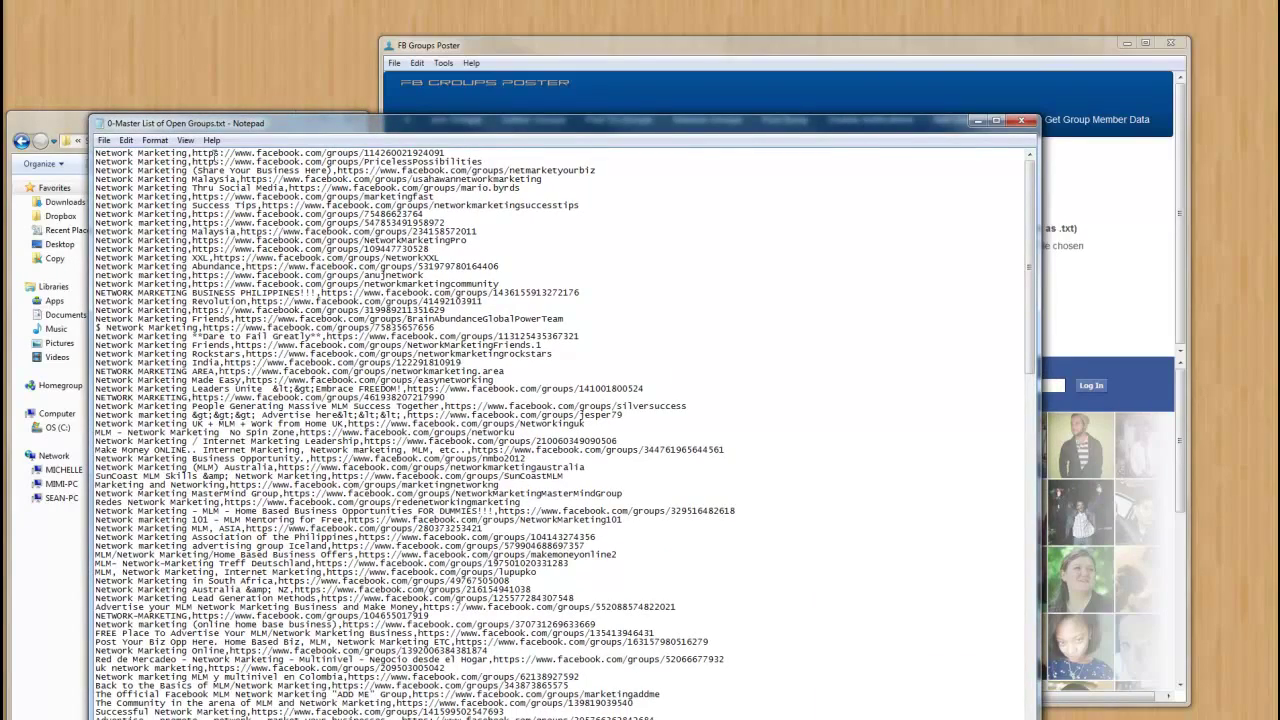
pyautogui.scroll(-4, 560, 430)
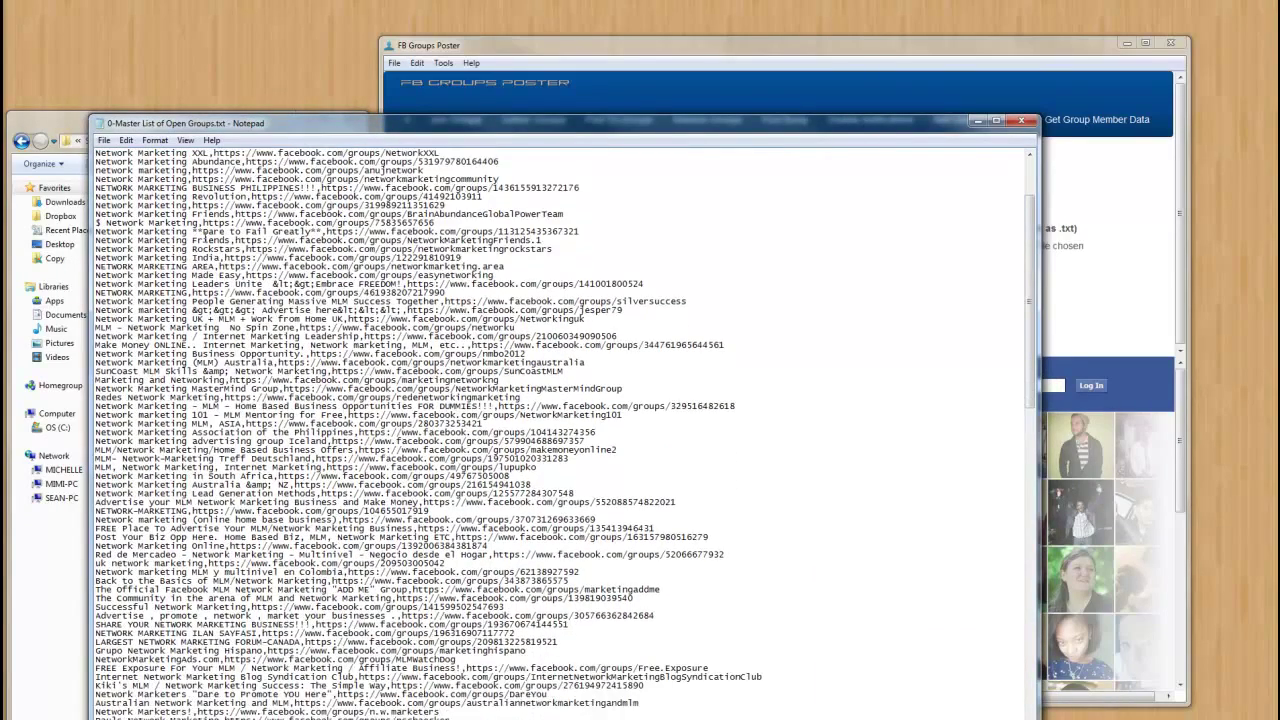
pyautogui.scroll(4, 193, 240)
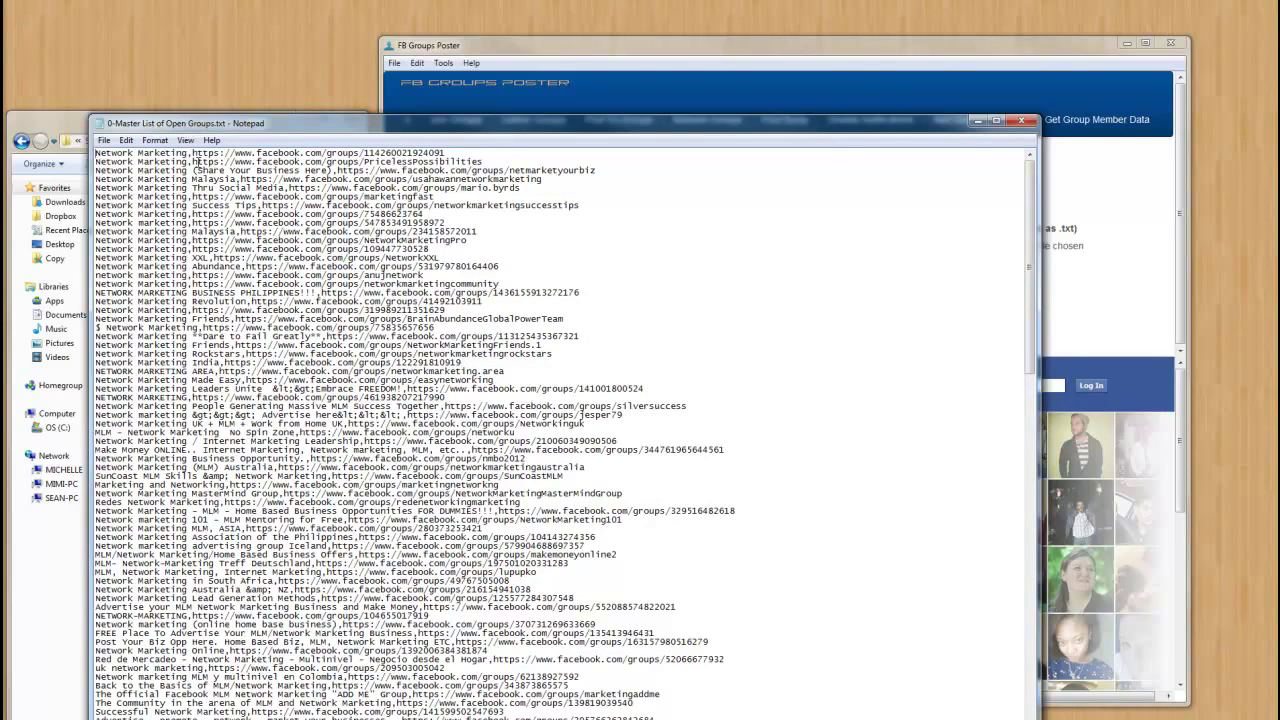
pyautogui.moveTo(193, 161); pyautogui.dragTo(526, 165)
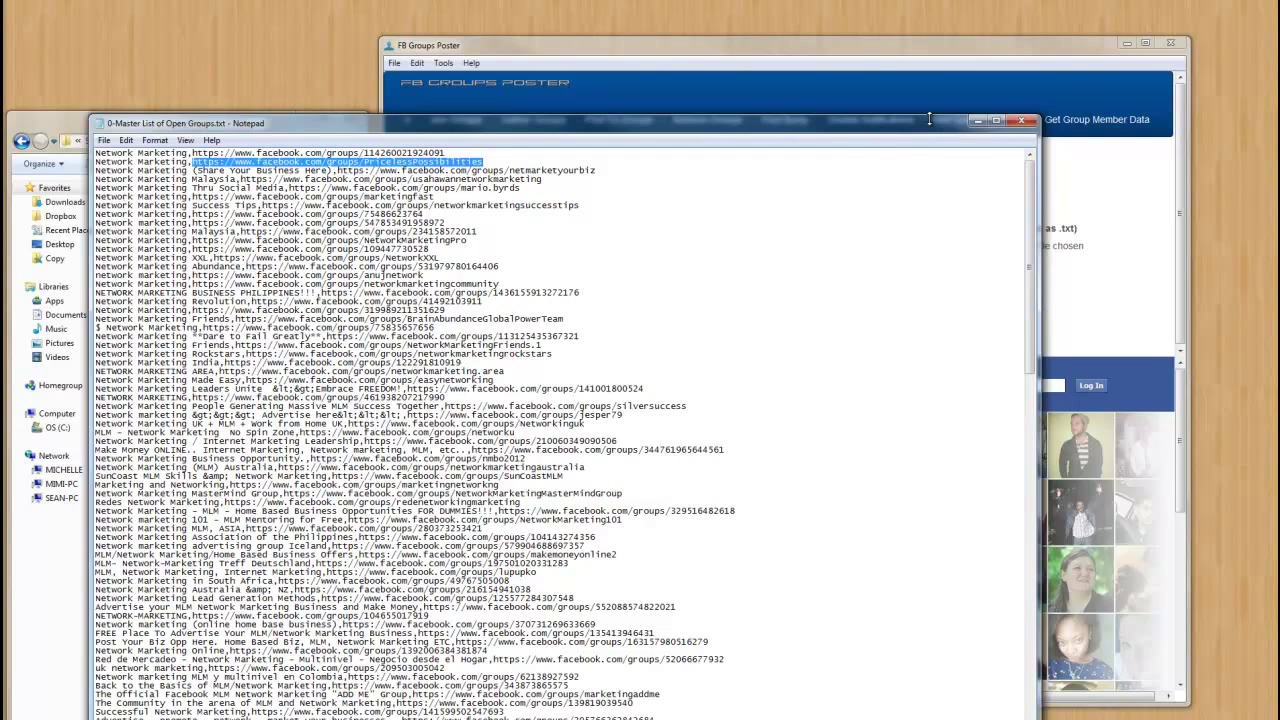
pyautogui.click(1018, 122)
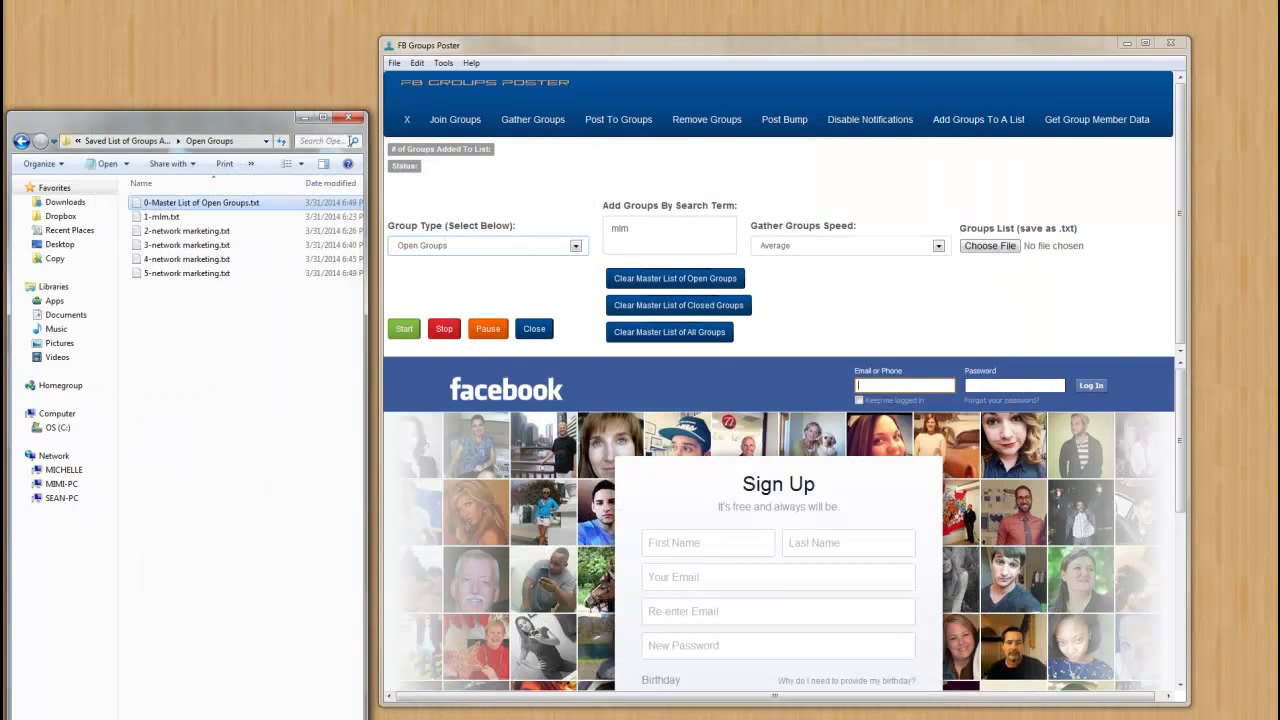
# - Check the group type choices, go back to the saved lists, and select the master list in the Closed Groups folder
pyautogui.click(488, 252)
pyautogui.click(488, 250)
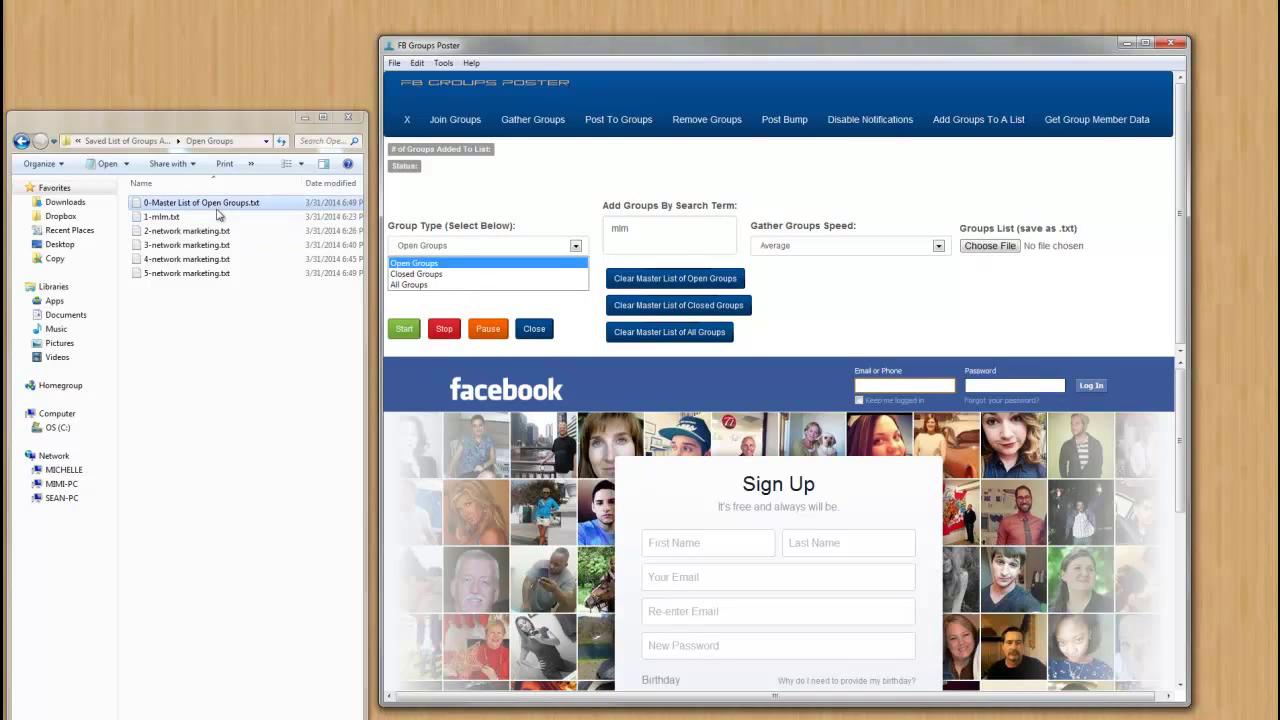
pyautogui.click(21, 141)
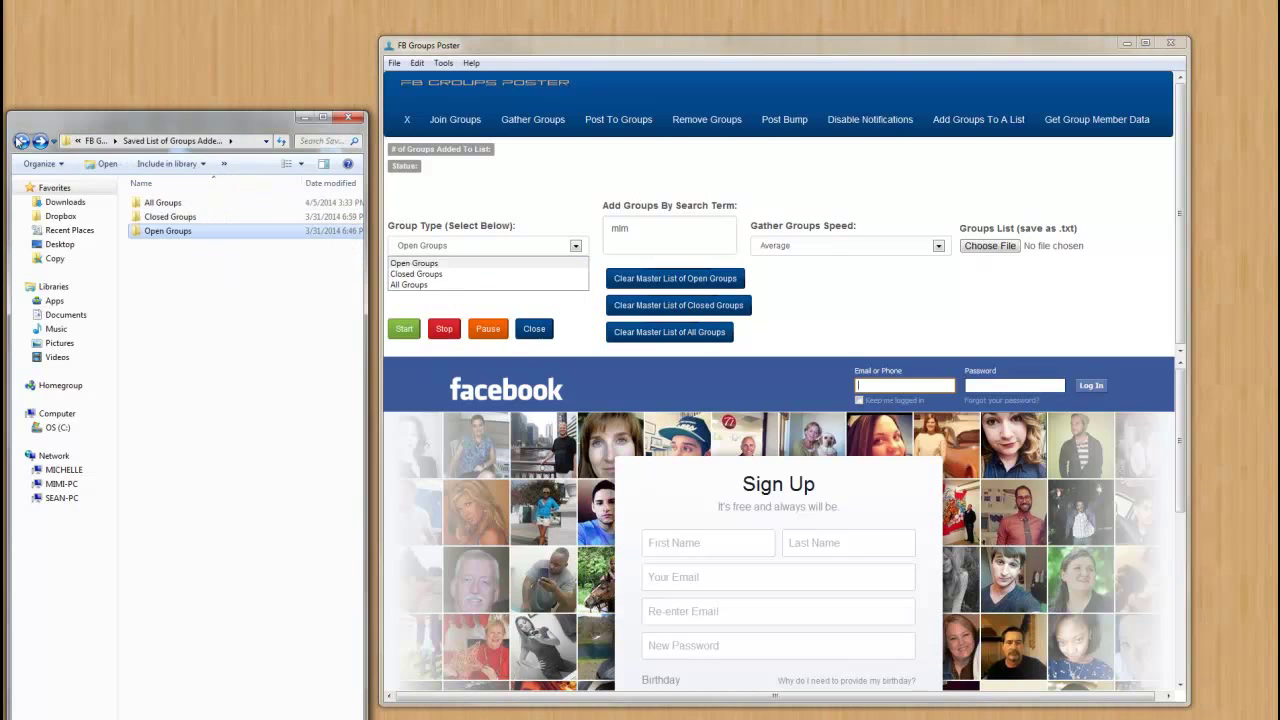
pyautogui.doubleClick(133, 219)
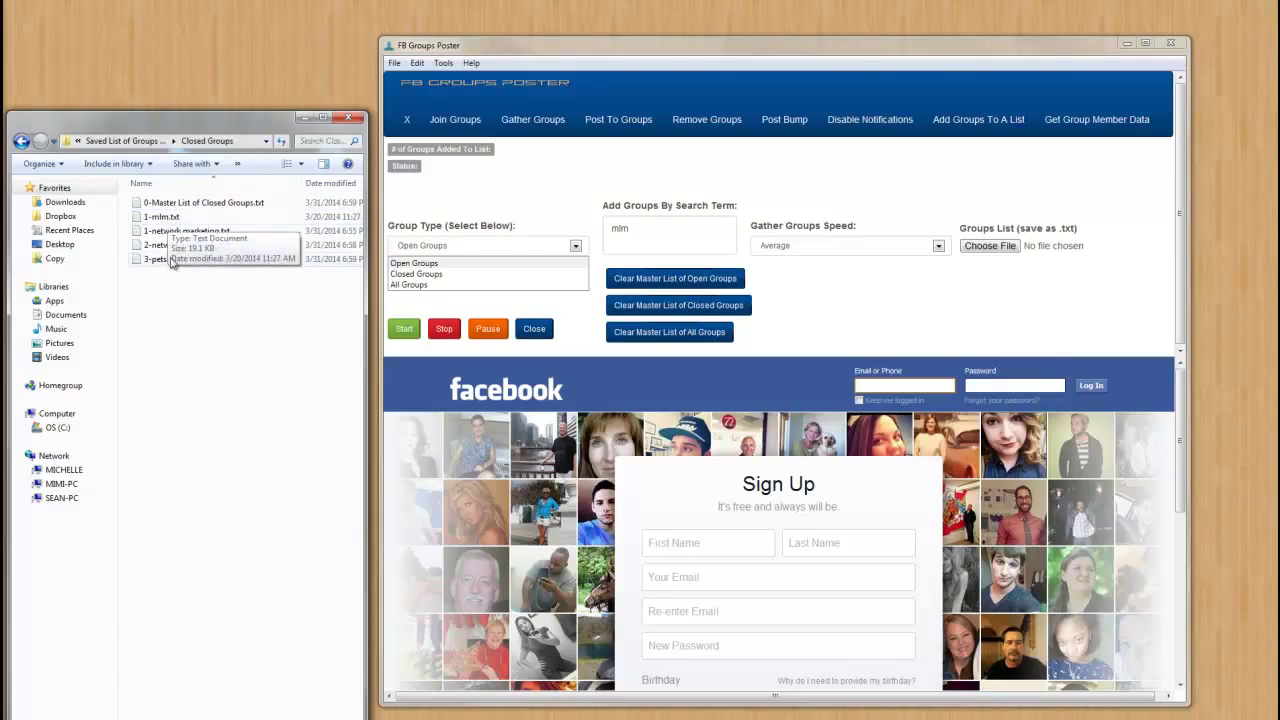
pyautogui.click(176, 204)
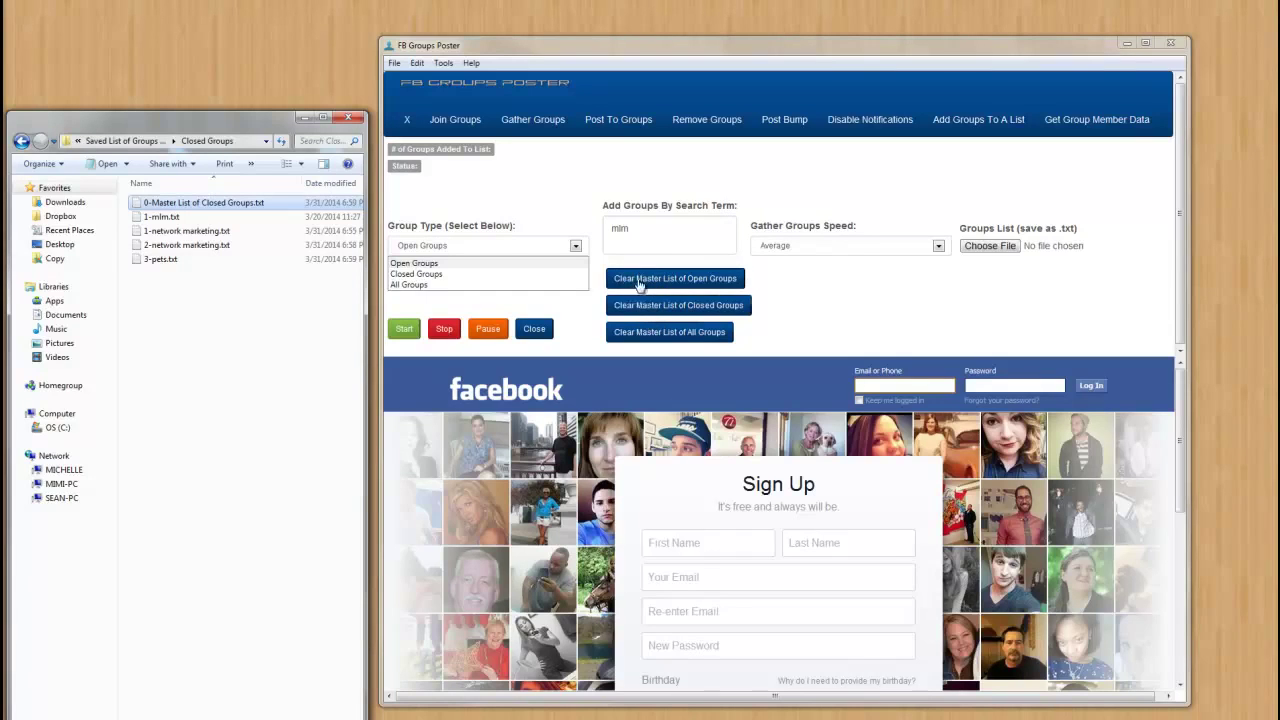
pyautogui.click(437, 273)
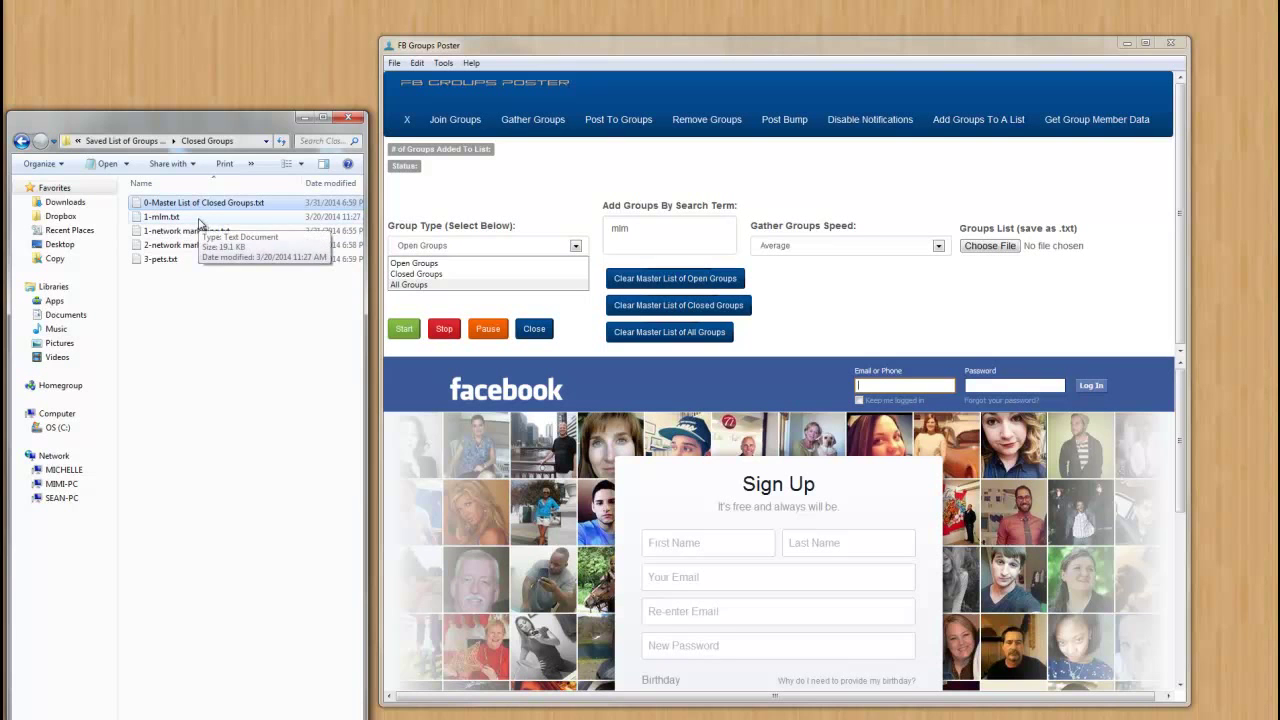
pyautogui.press('F2')
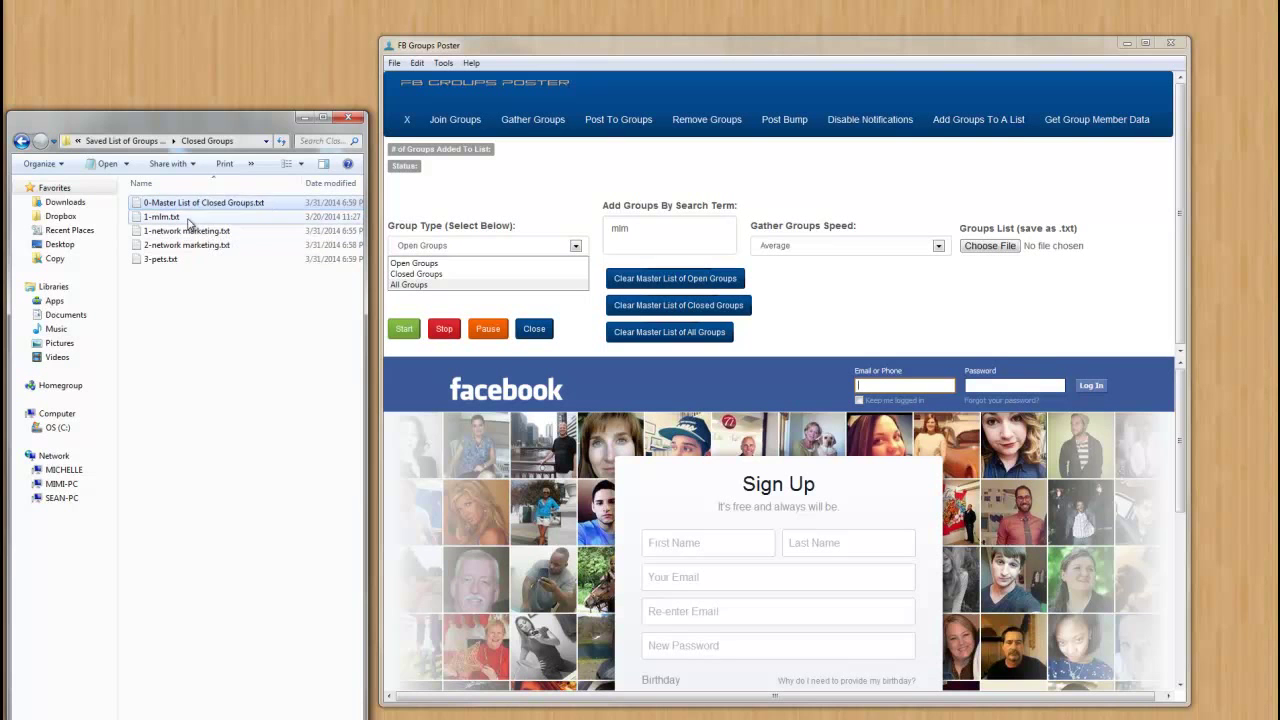
# - View 1-mlm.txt from the Closed Groups folder, highlight the first entry's URL, and close the file
pyautogui.doubleClick(186, 219)
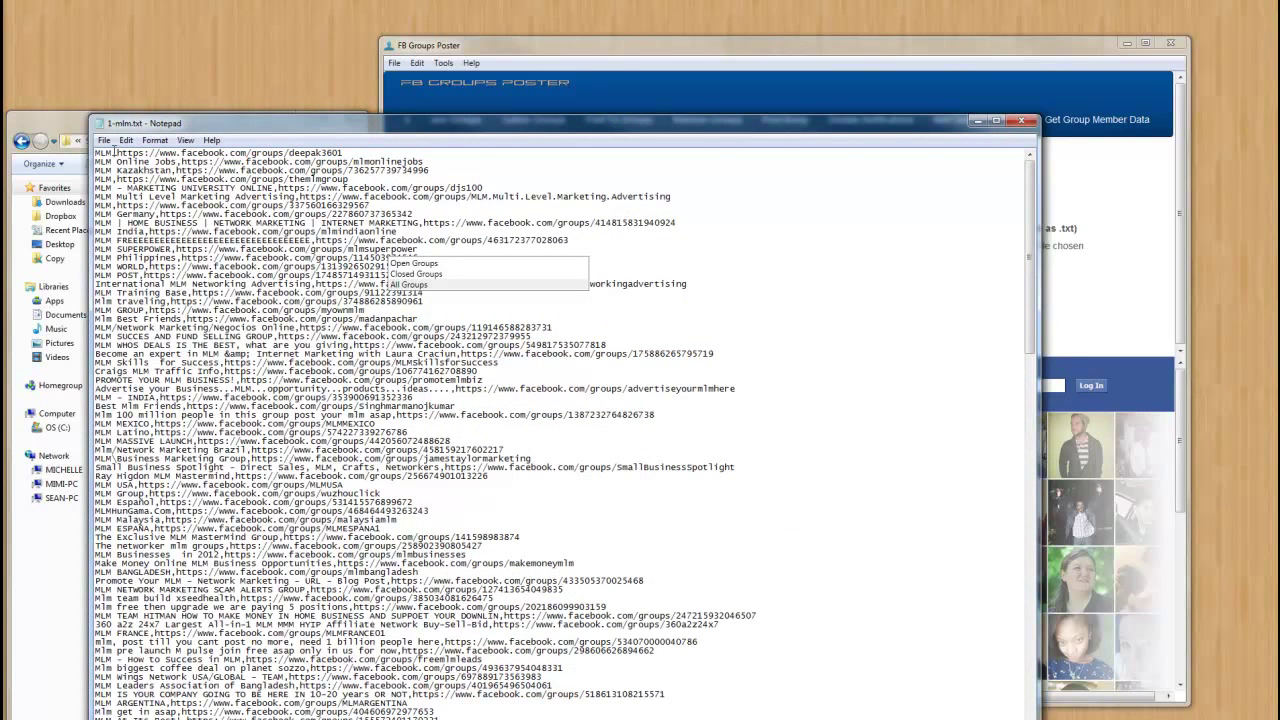
pyautogui.moveTo(116, 153); pyautogui.dragTo(456, 150)
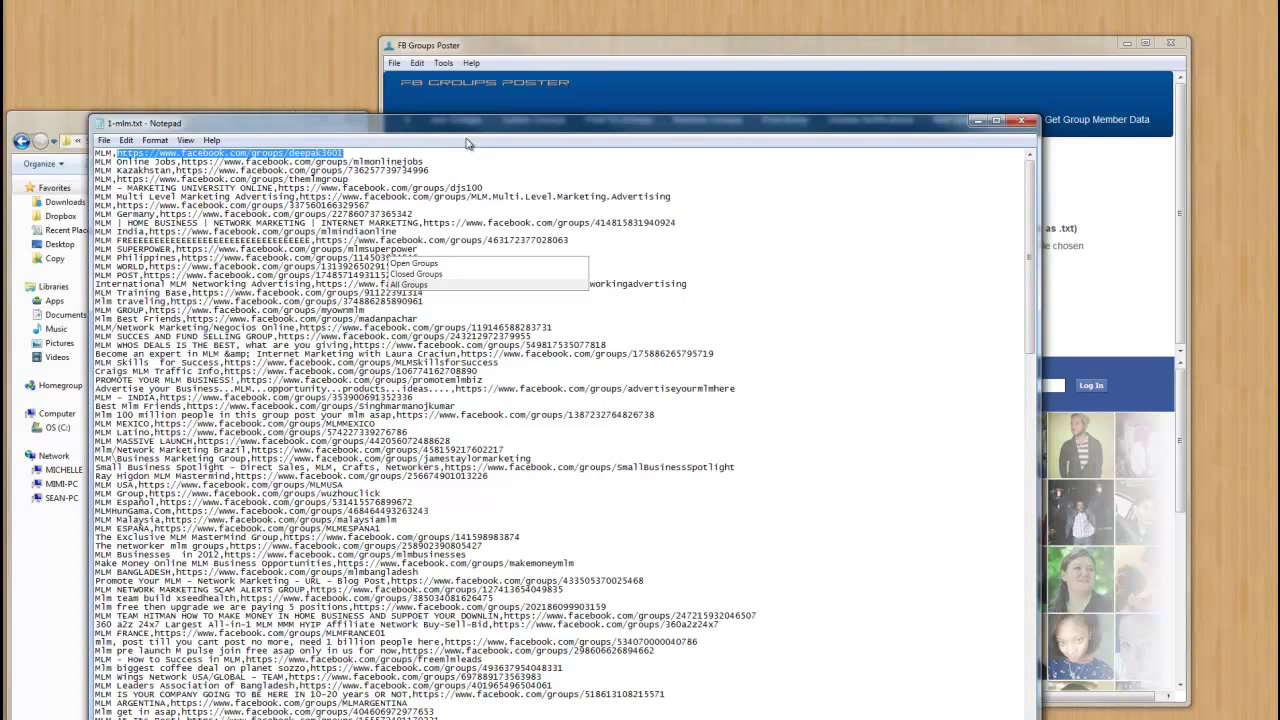
pyautogui.click(1027, 122)
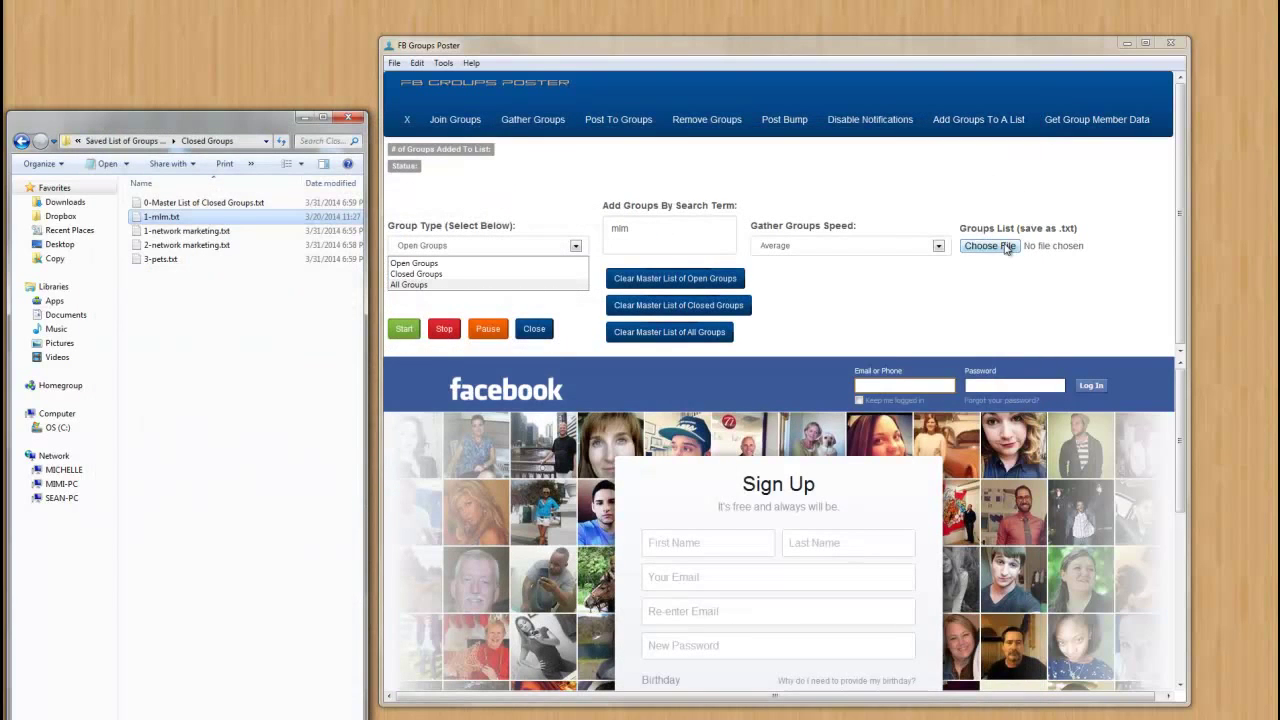
# - View 0-Master List of Closed Groups.txt, highlight the first entry's URL, and close the file
pyautogui.doubleClick(208, 202)
pyautogui.moveTo(430, 153); pyautogui.dragTo(196, 153)
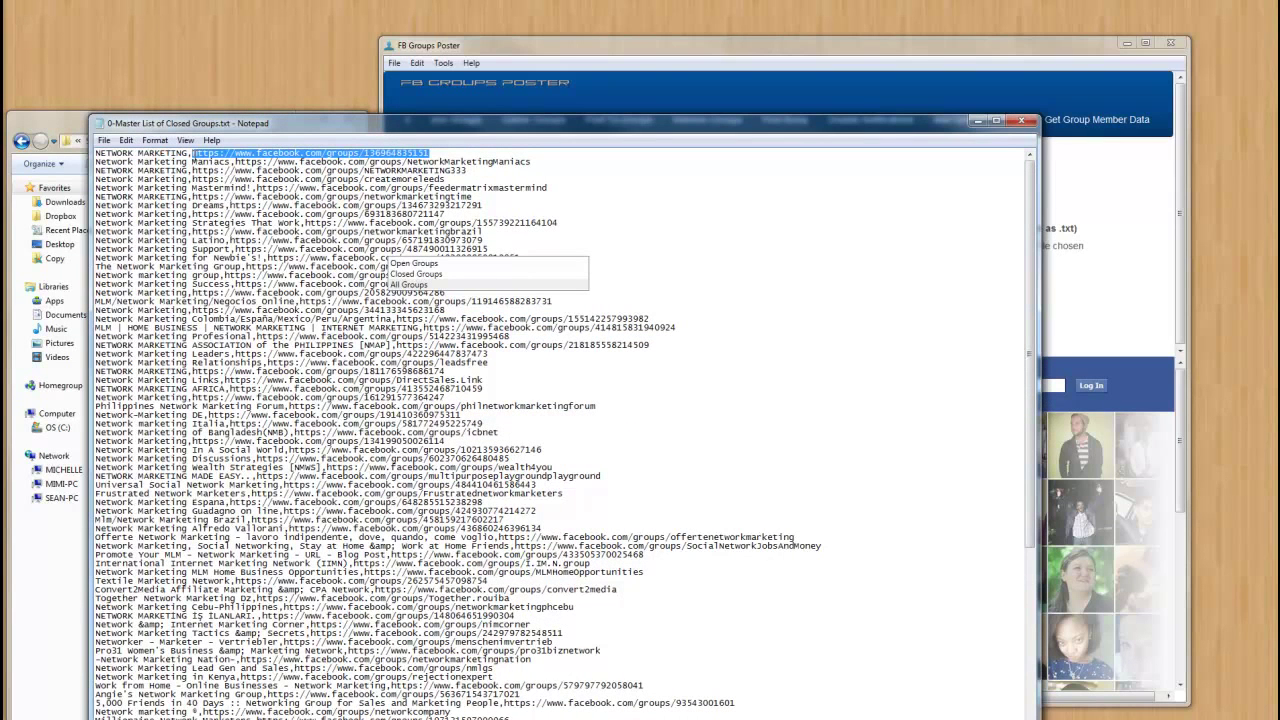
pyautogui.click(1021, 121)
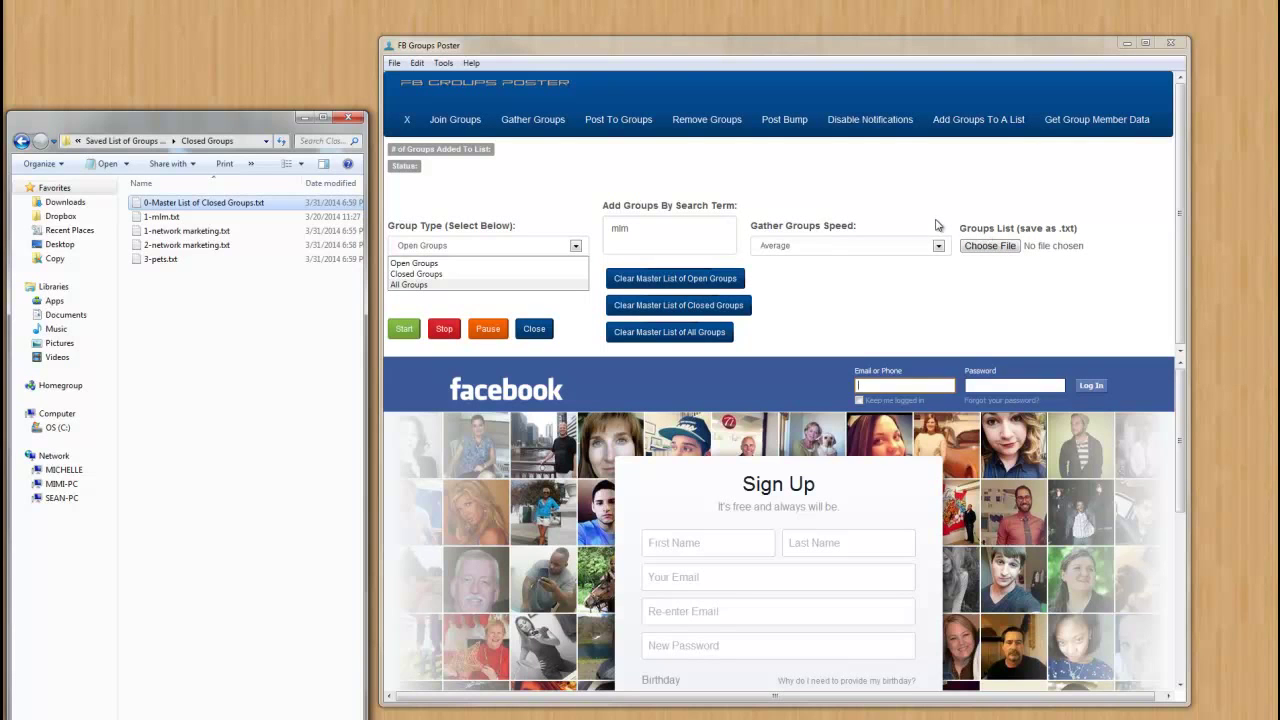
# - Check the Join Groups page, return to Add Groups To A List, and set the group type to Open Groups
pyautogui.click(456, 120)
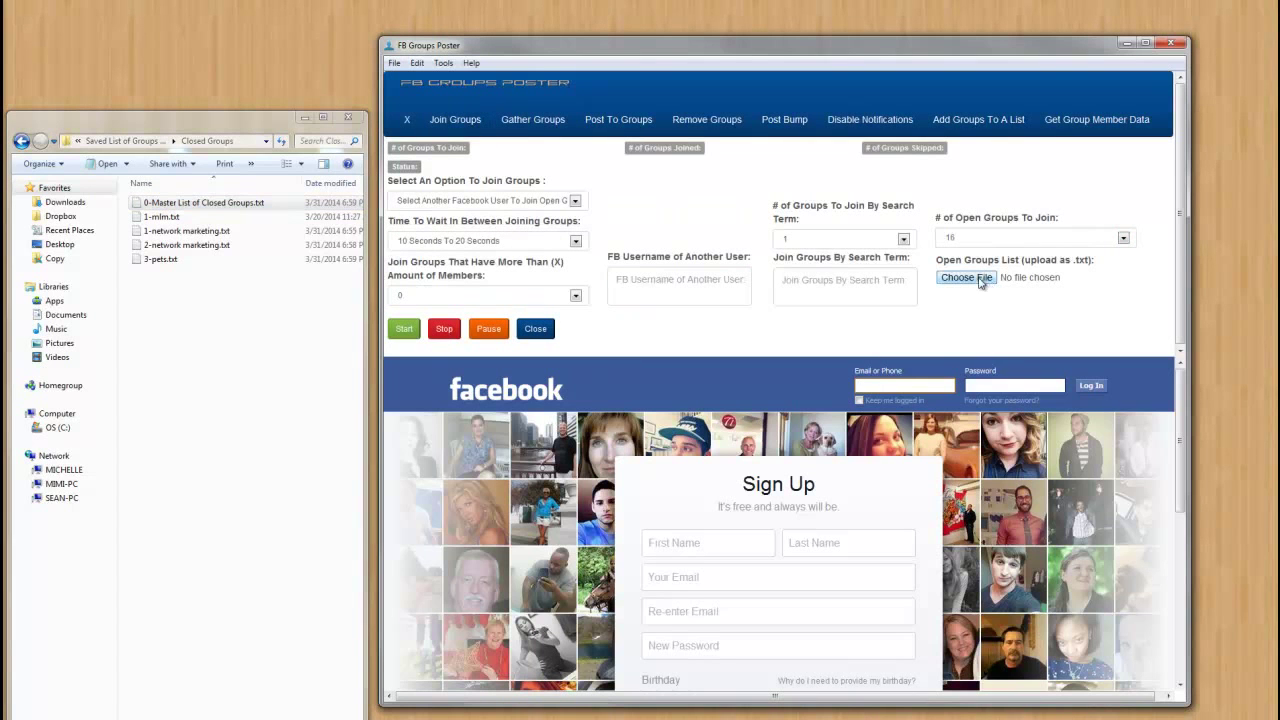
pyautogui.click(972, 124)
pyautogui.click(576, 247)
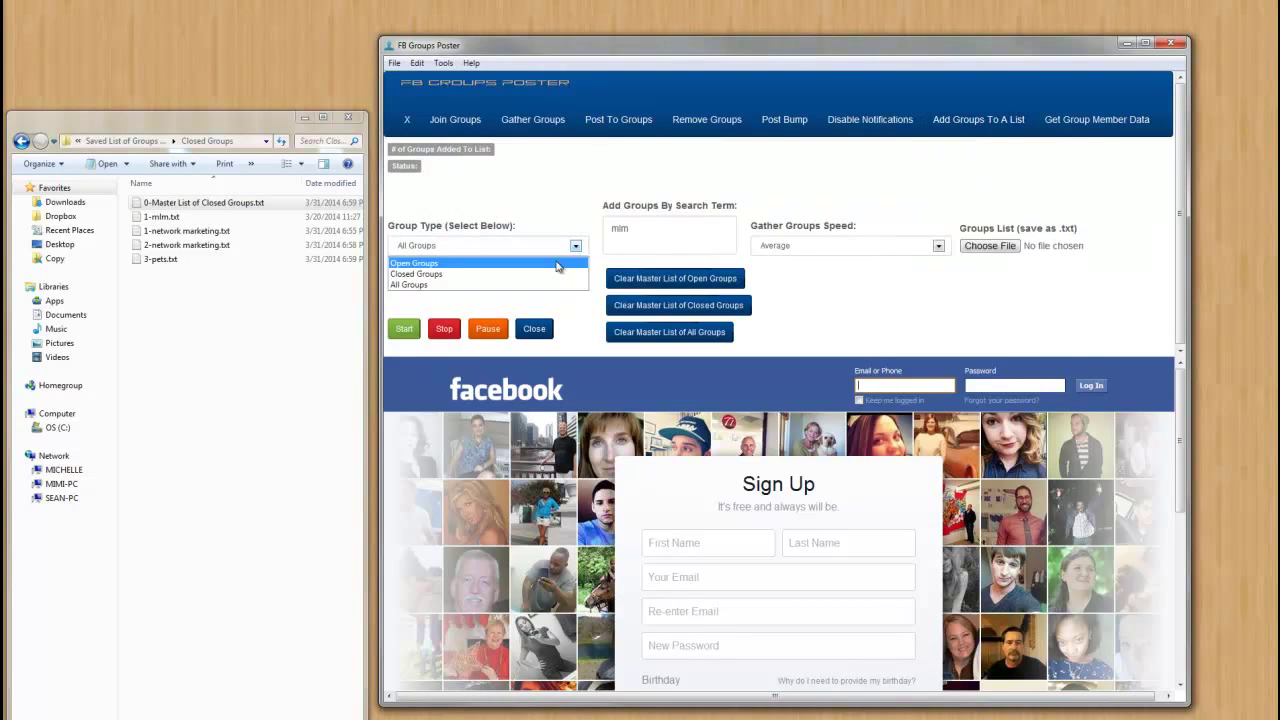
pyautogui.click(549, 264)
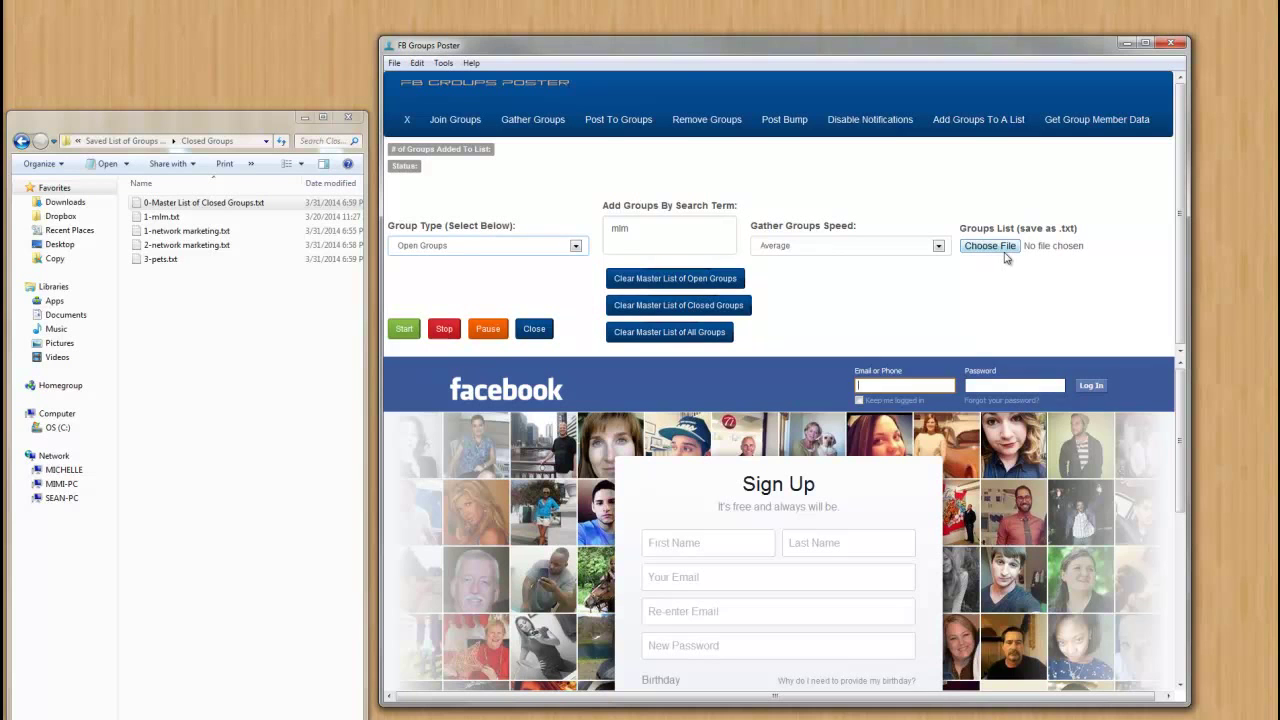
# - Review the Open Groups List upload option on the Join Groups page and return to Add Groups To A List
pyautogui.click(455, 119)
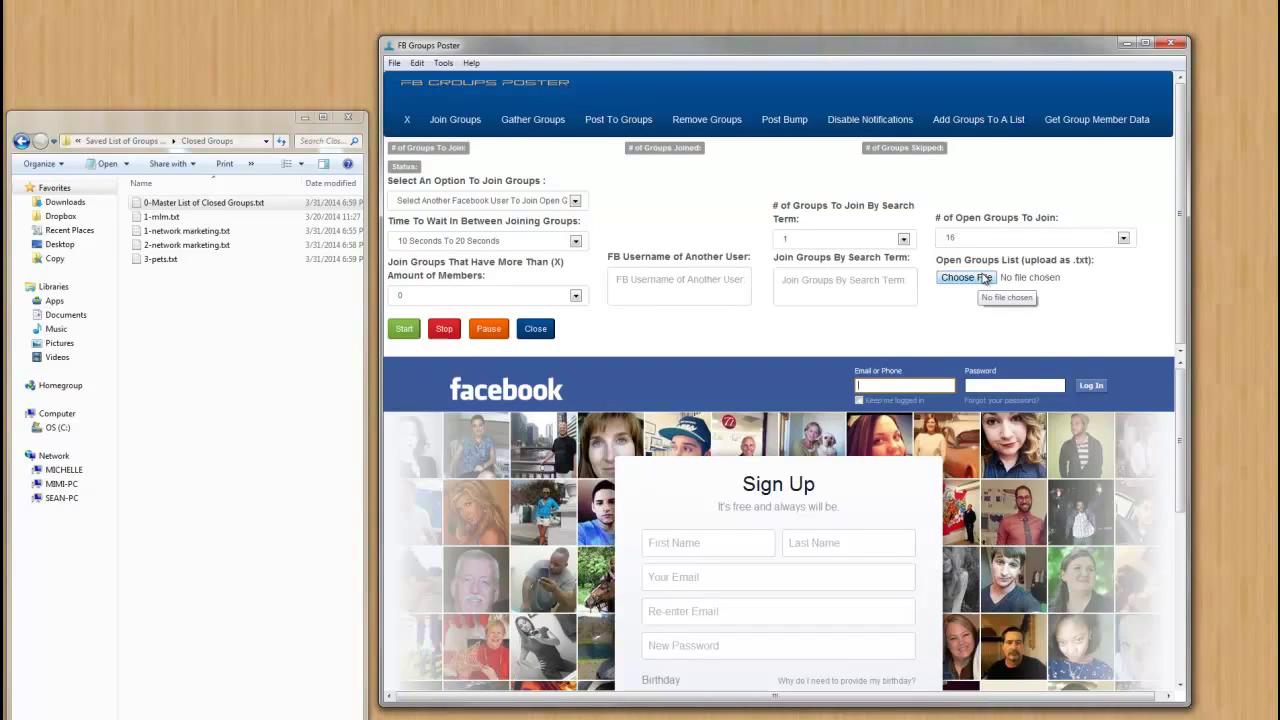
pyautogui.click(981, 117)
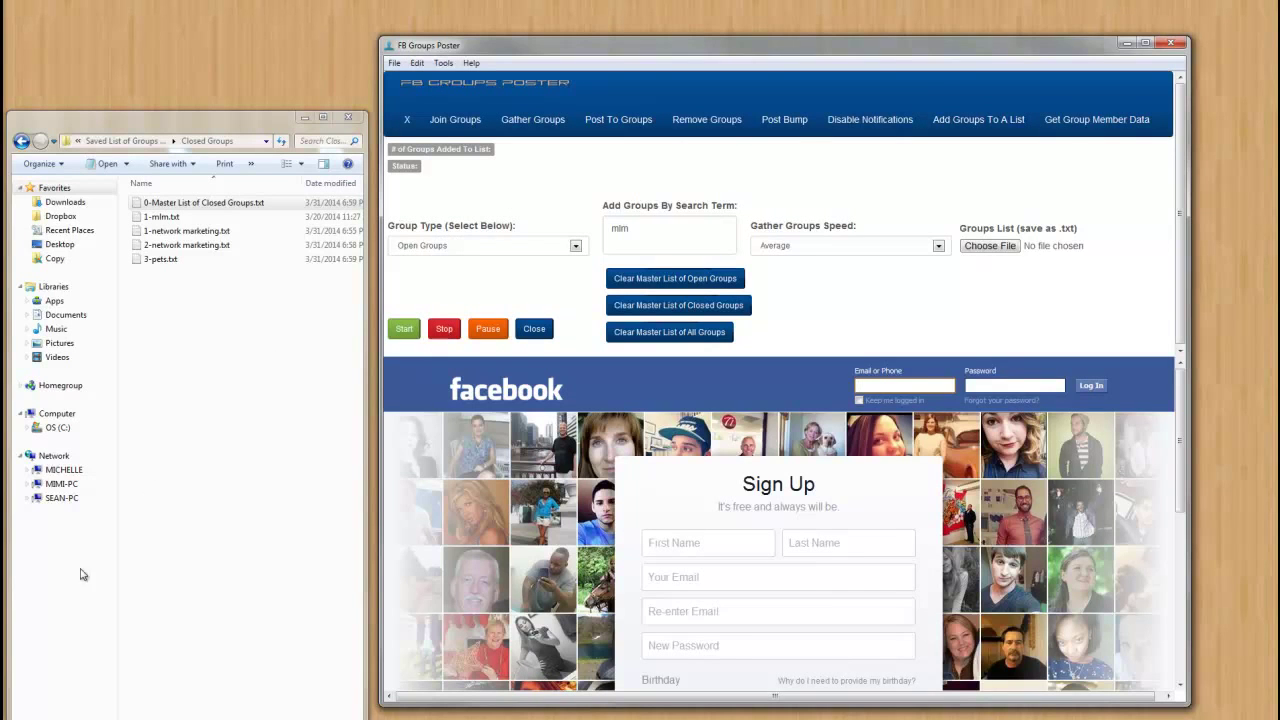
pyautogui.click(17, 614)
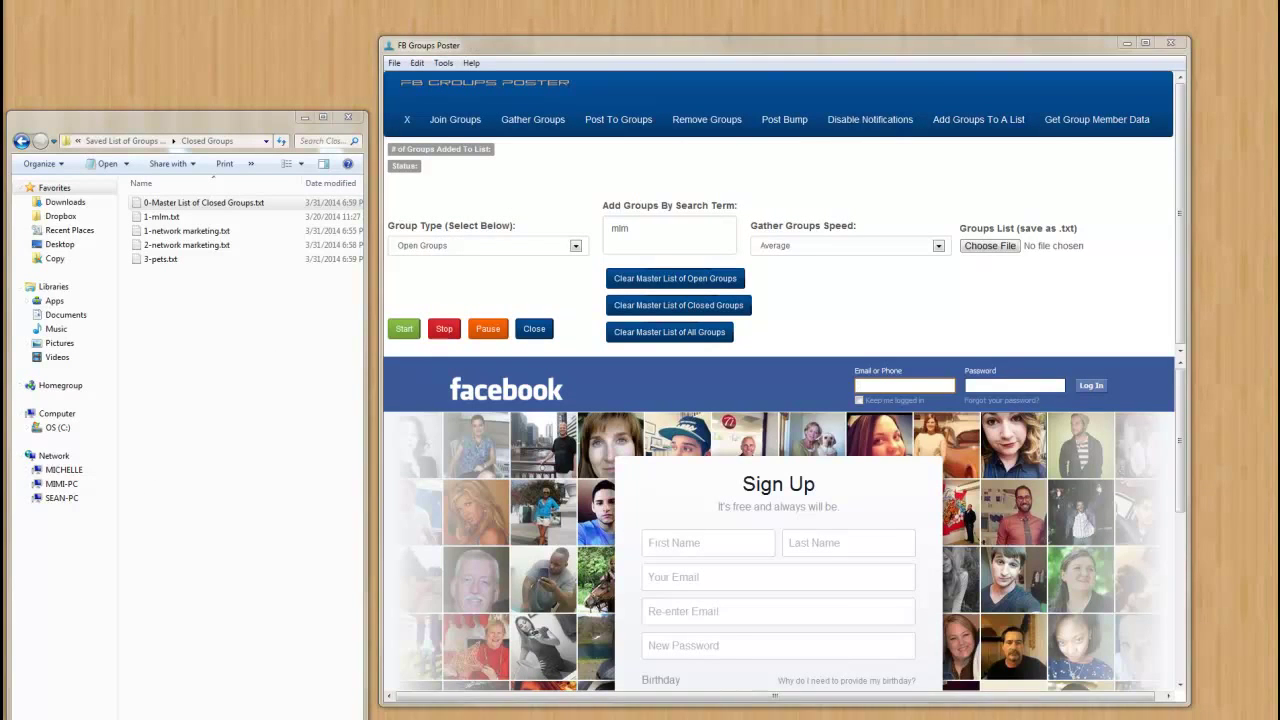